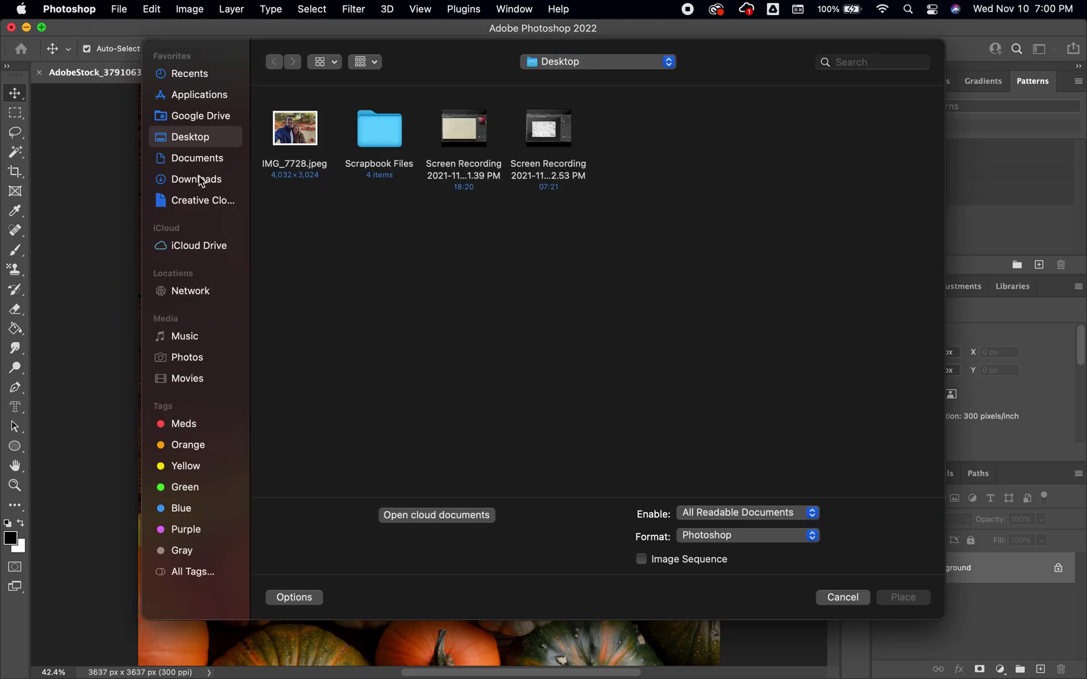
Place Leaf.psd from the Downloads folder as an embedded smart object, about 691 by 695 px, in the canvas's upper-right corner
left_click(200, 181)
double_click(296, 330)
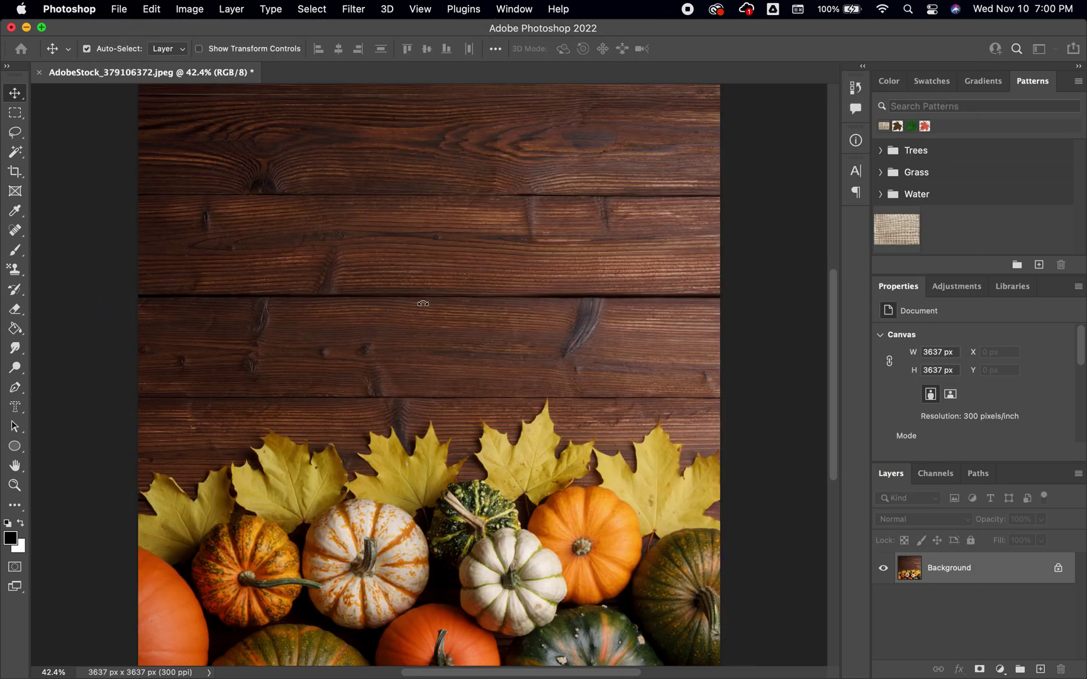
left_click_drag(470, 334, 497, 306)
left_click_drag(462, 356, 663, 166)
key("Return")
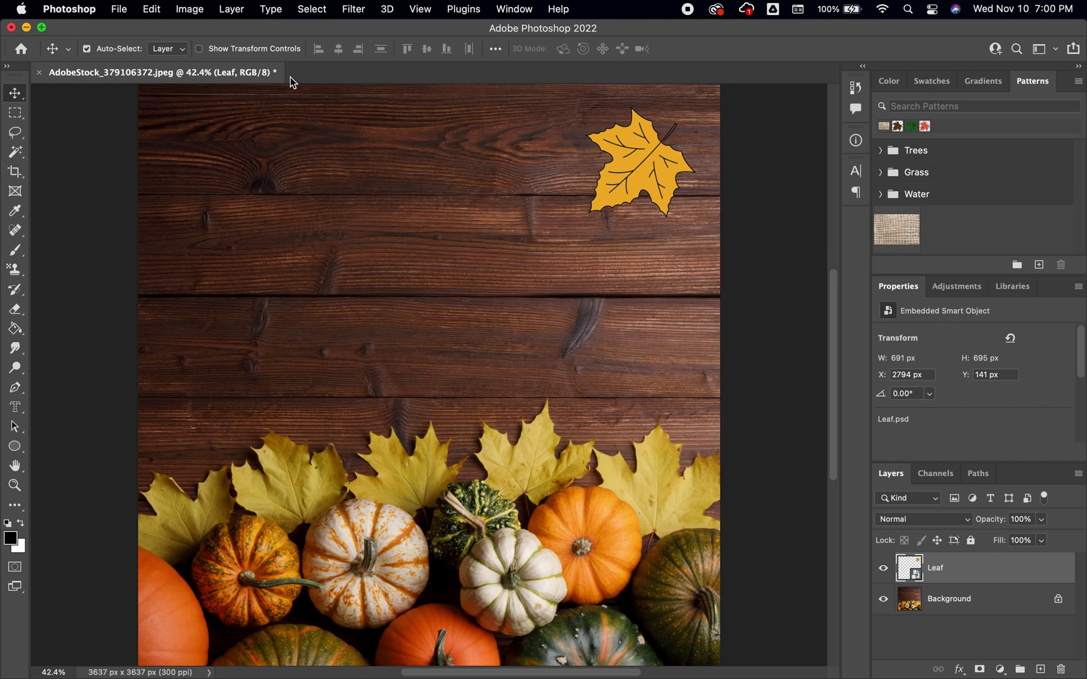
Place IMG_7728.jpeg from the Desktop folder as a linked smart object in the autumn composition
left_click(120, 9)
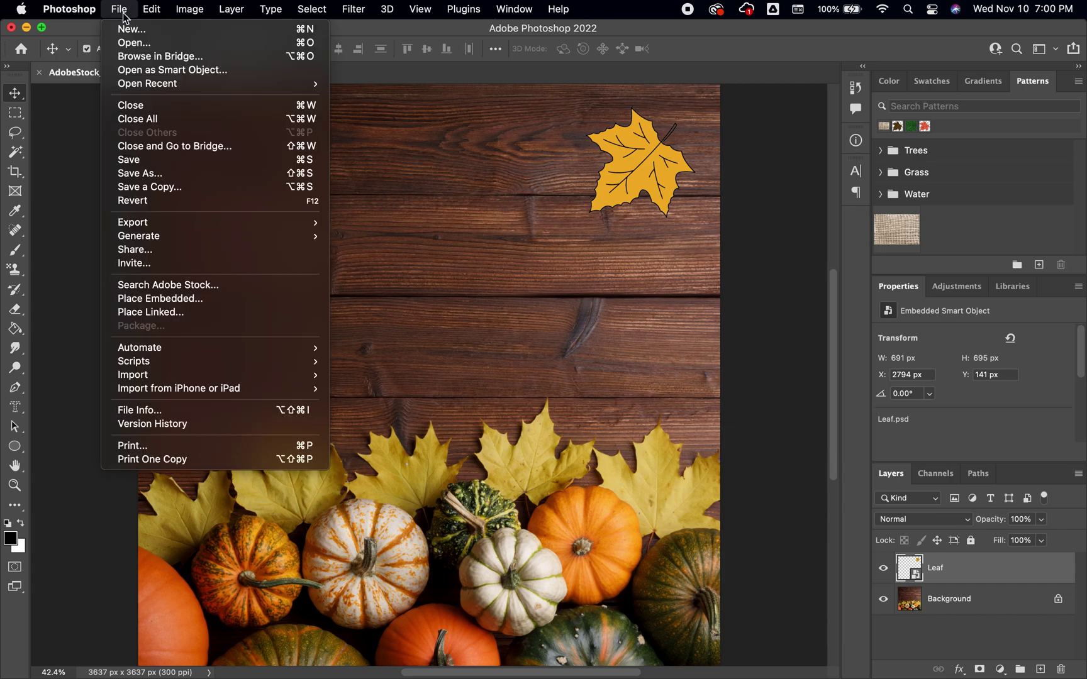
left_click(215, 311)
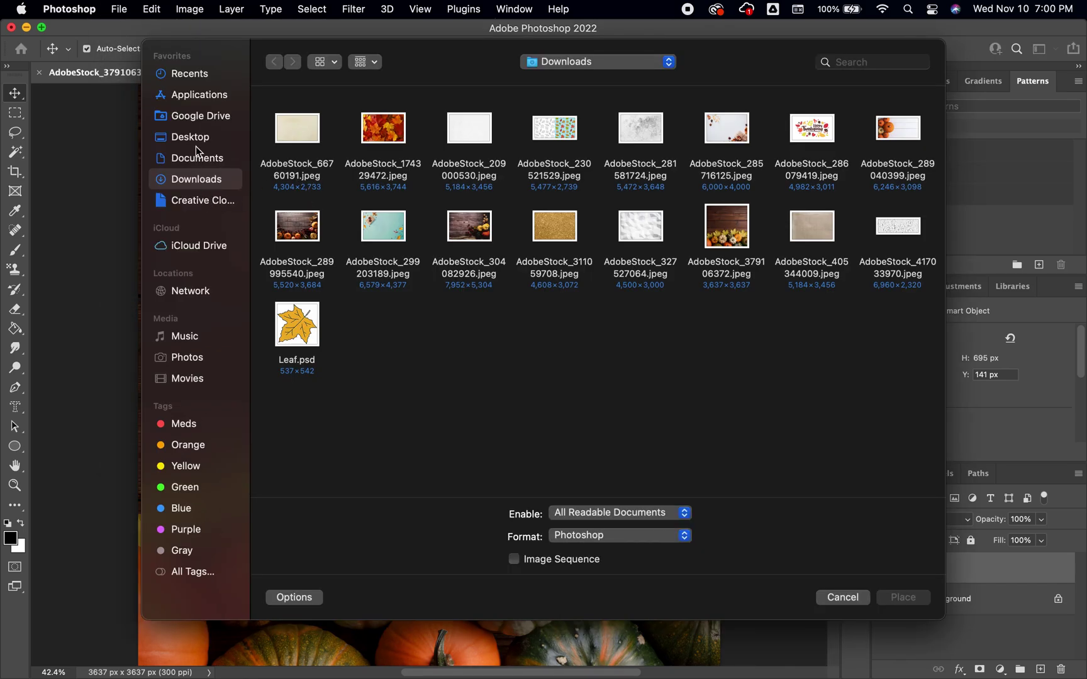
left_click(191, 137)
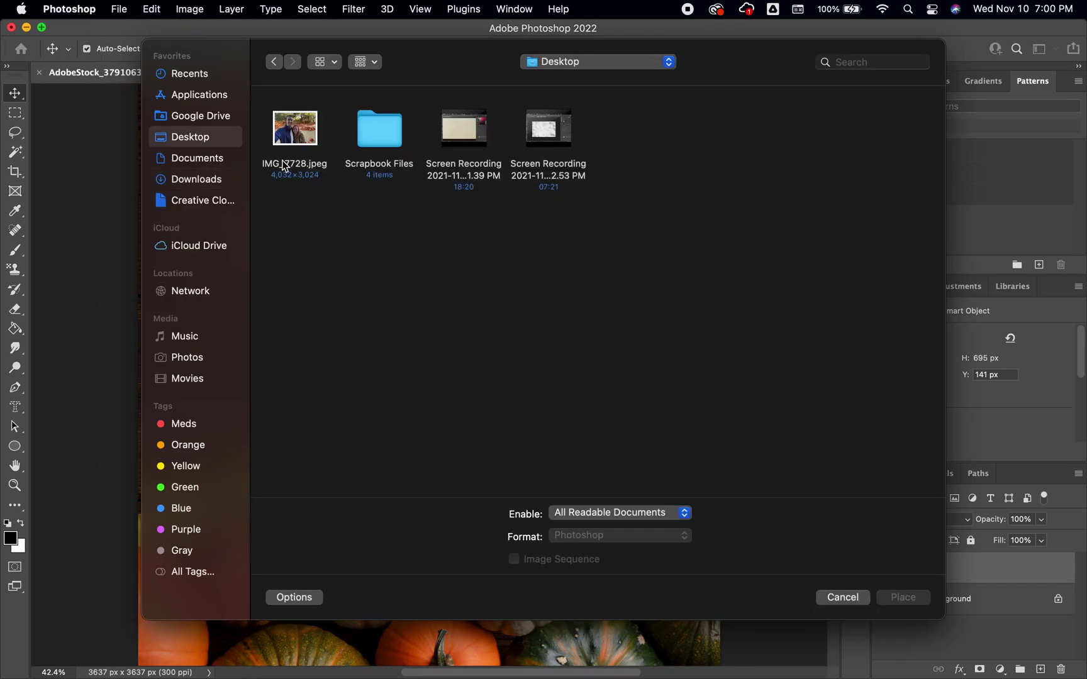
double_click(304, 131)
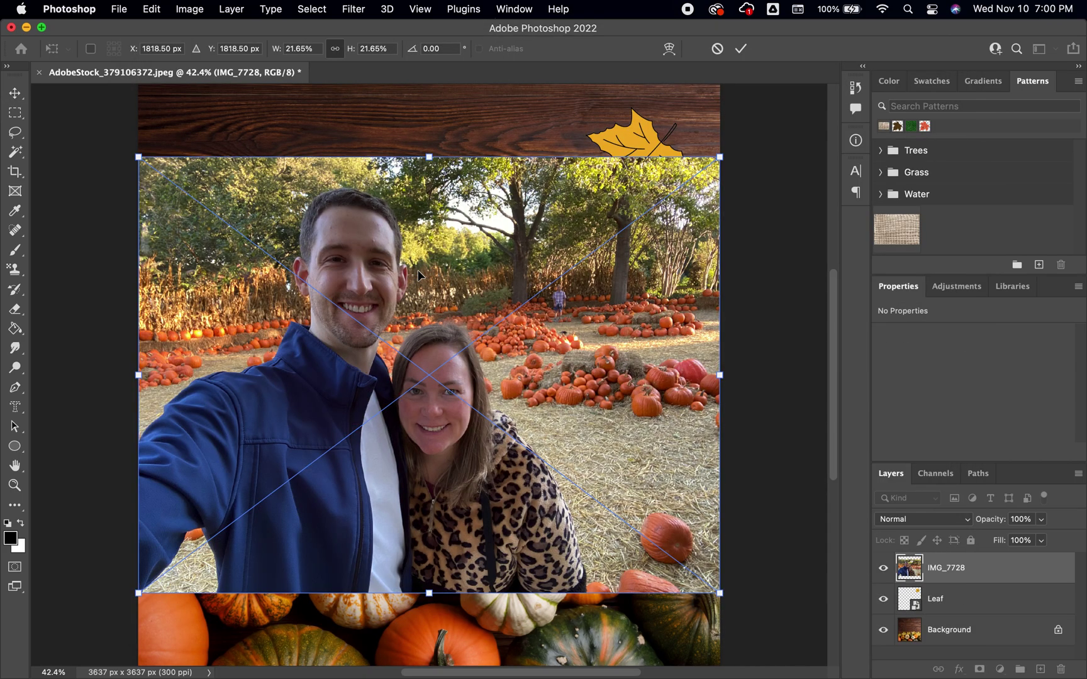
Scale the placed photo down to about 13.57% and position it over the wood planks, clear of the orange leaf
left_click_drag(718, 158, 587, 275)
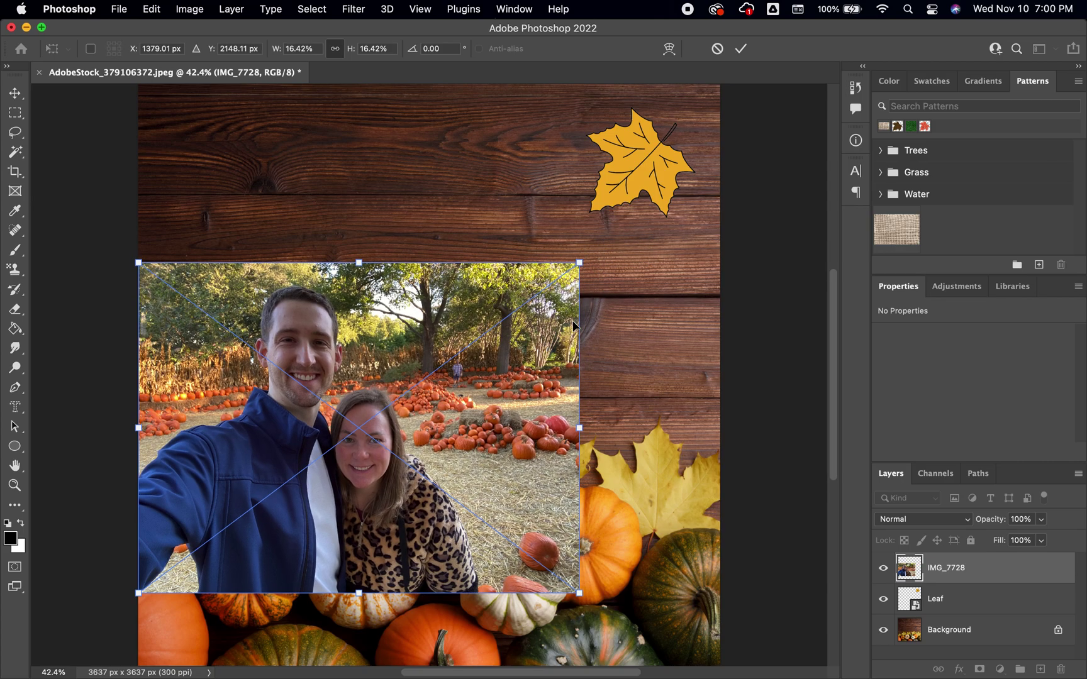
left_click_drag(570, 321, 604, 203)
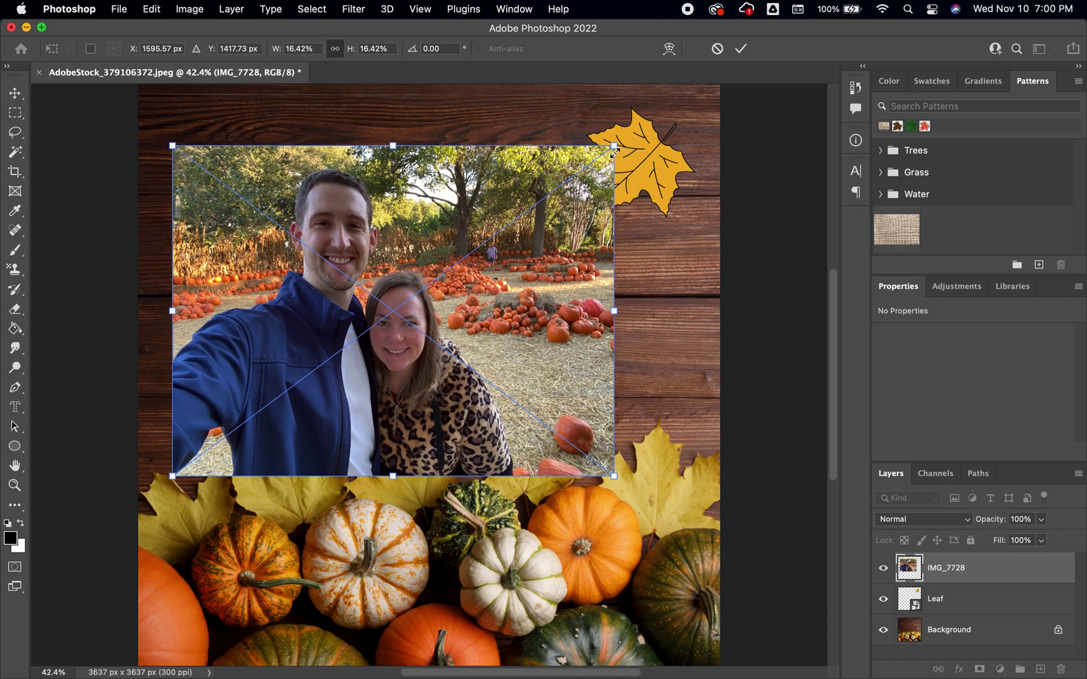
left_click_drag(613, 147, 537, 203)
left_click_drag(484, 305, 483, 249)
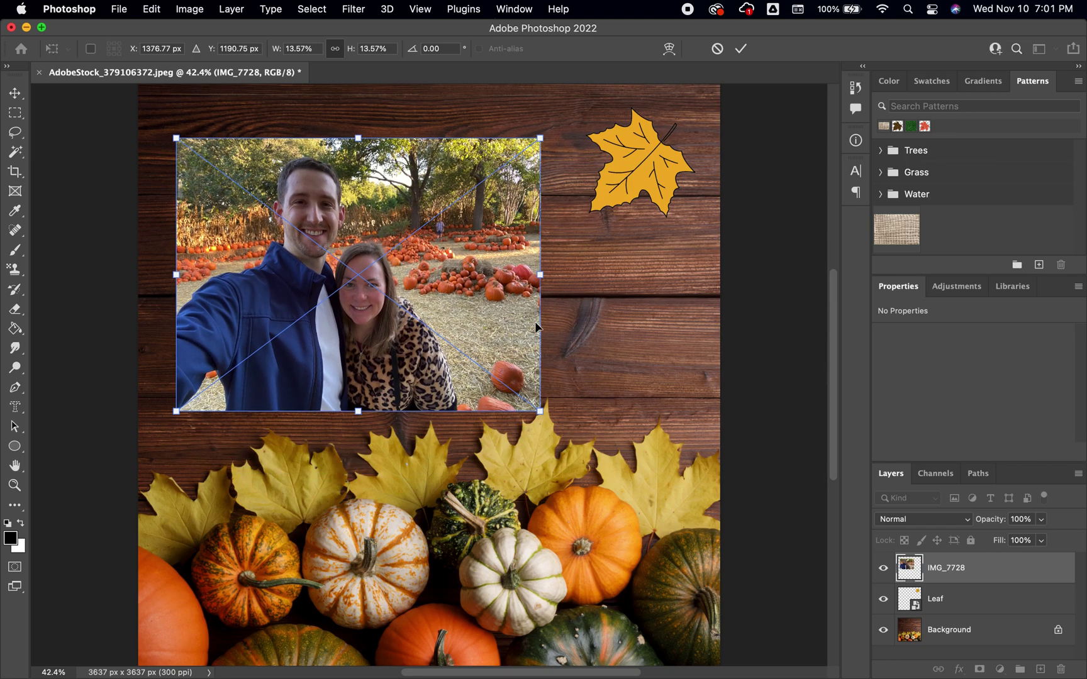
Rotate the placed photo about -9.42°, scale it to about 11.51%, and apply the placement above the pumpkins
left_click_drag(563, 421, 606, 404)
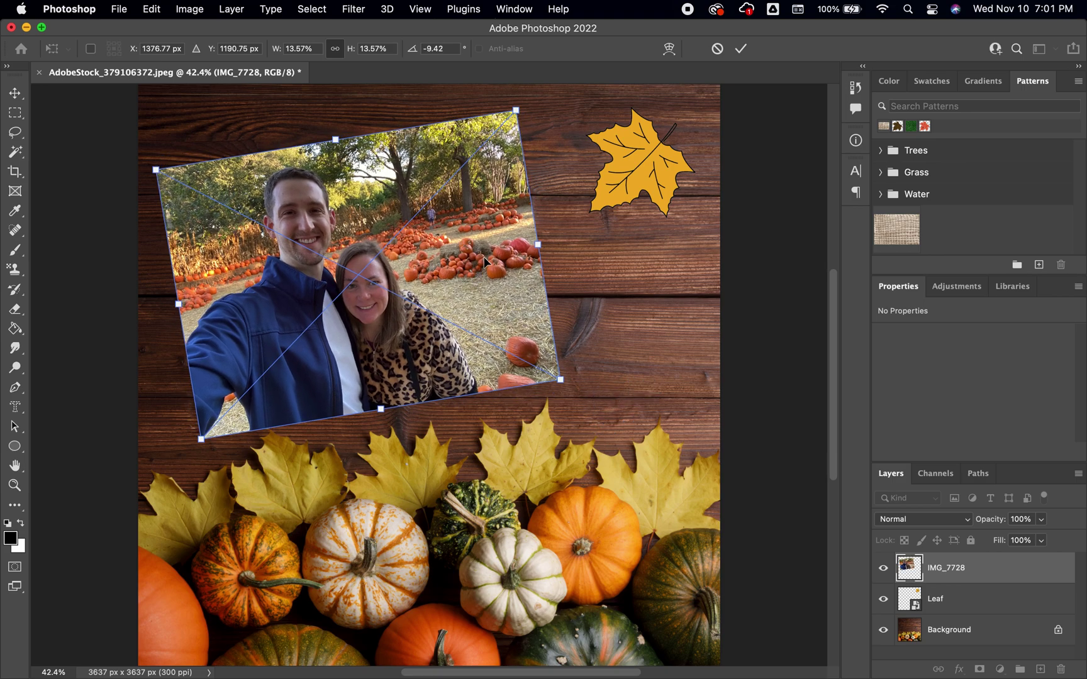
left_click_drag(494, 228, 507, 221)
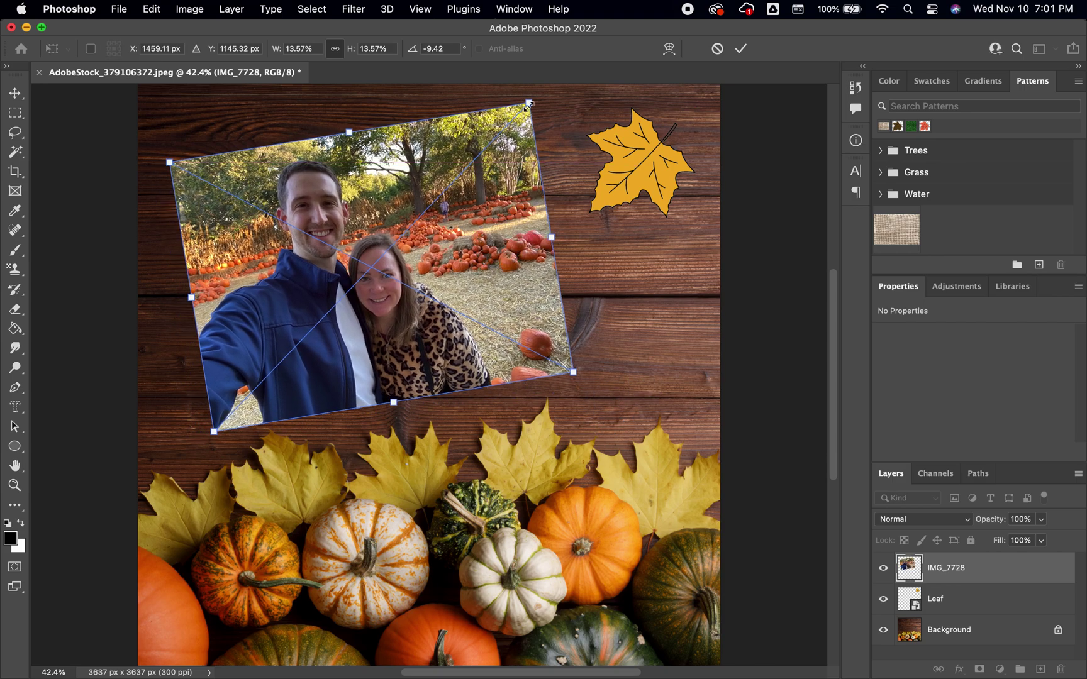
left_click_drag(529, 107, 490, 165)
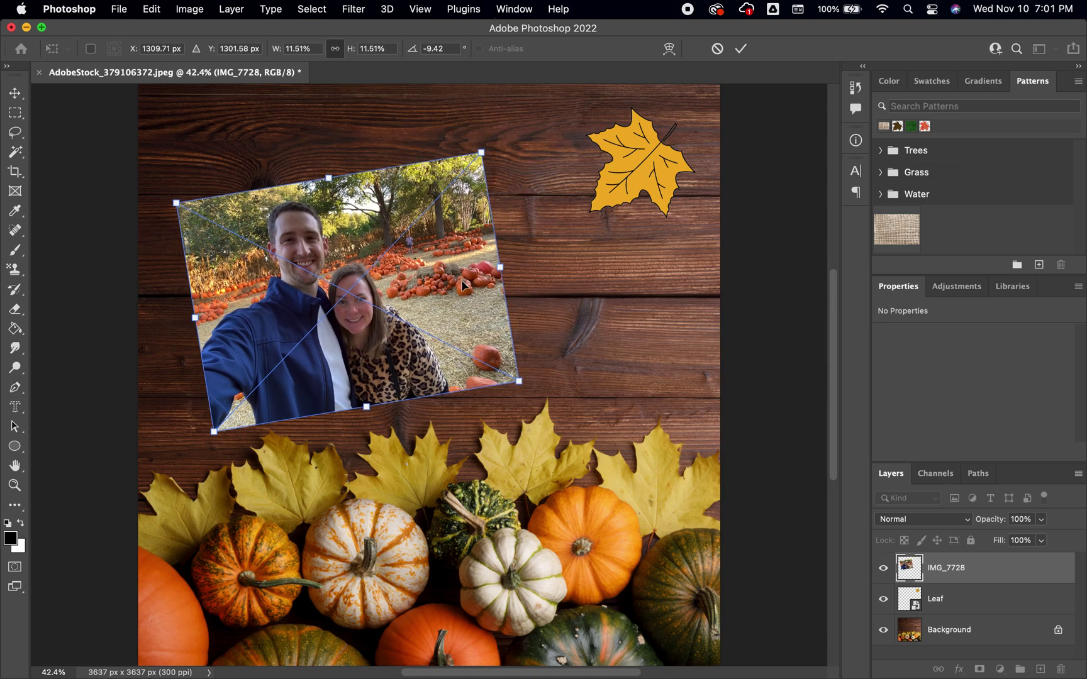
left_click_drag(456, 298, 458, 301)
key("Return")
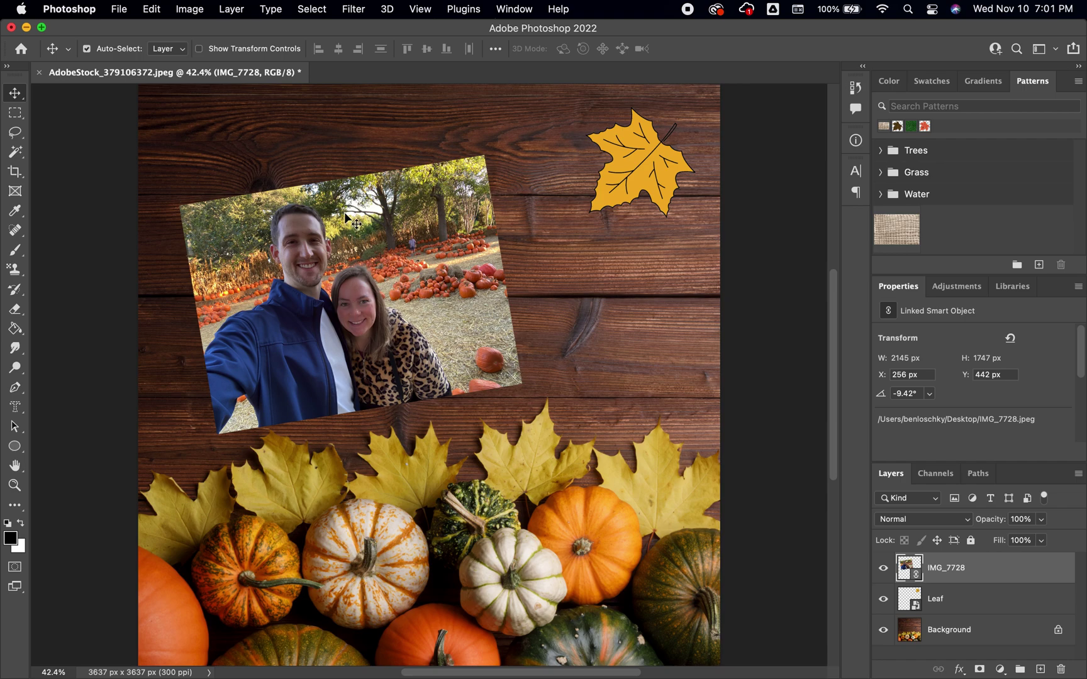
Open the original IMG_7728.jpeg from the Desktop as its own document and compare it with the composition
left_click(123, 15)
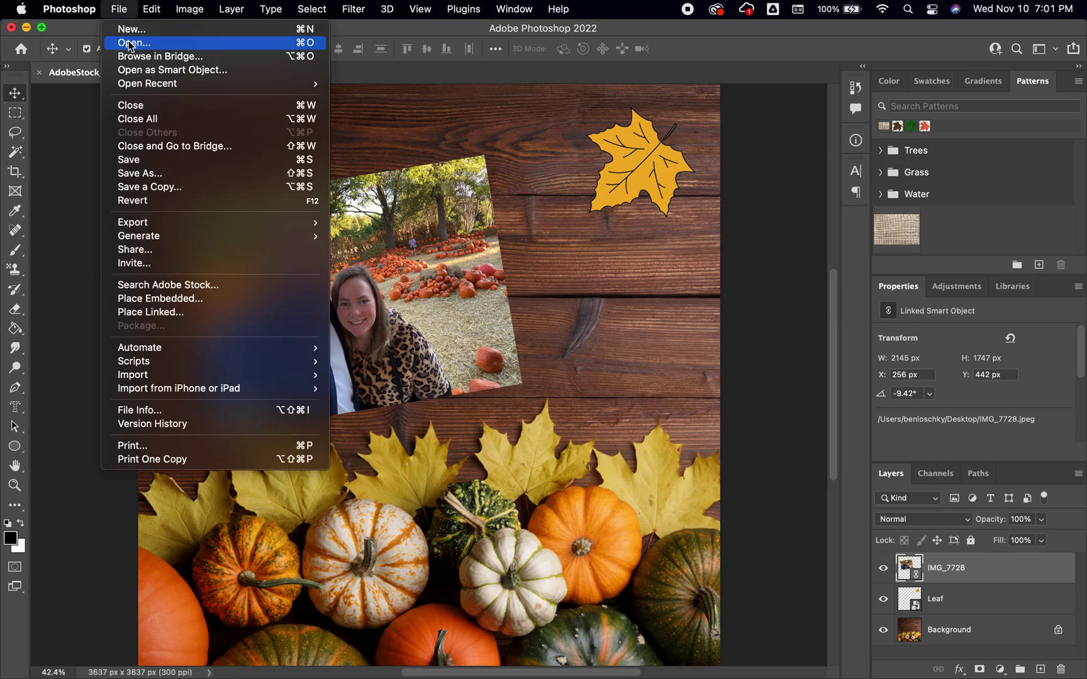
key("Escape")
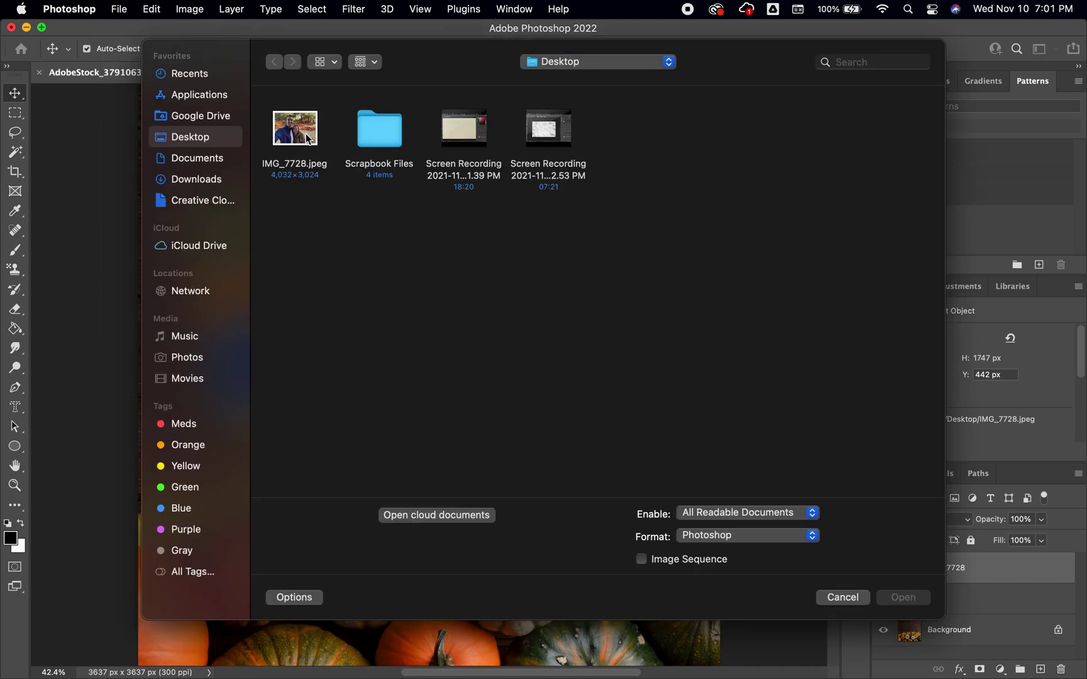
double_click(307, 139)
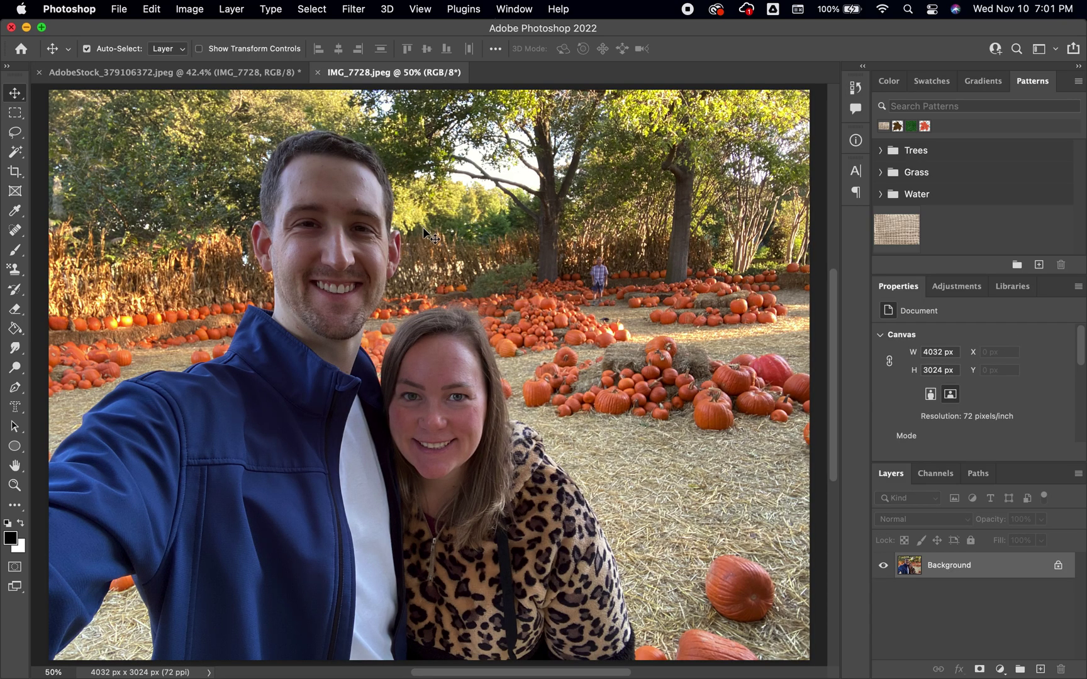
left_click(252, 74)
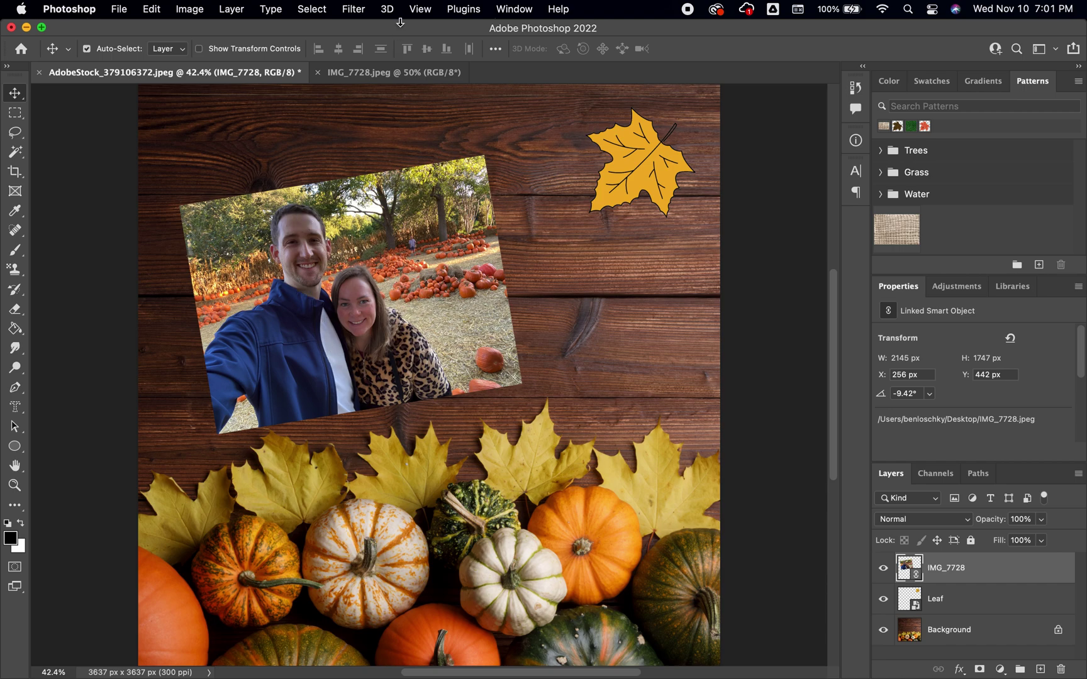
left_click(397, 73)
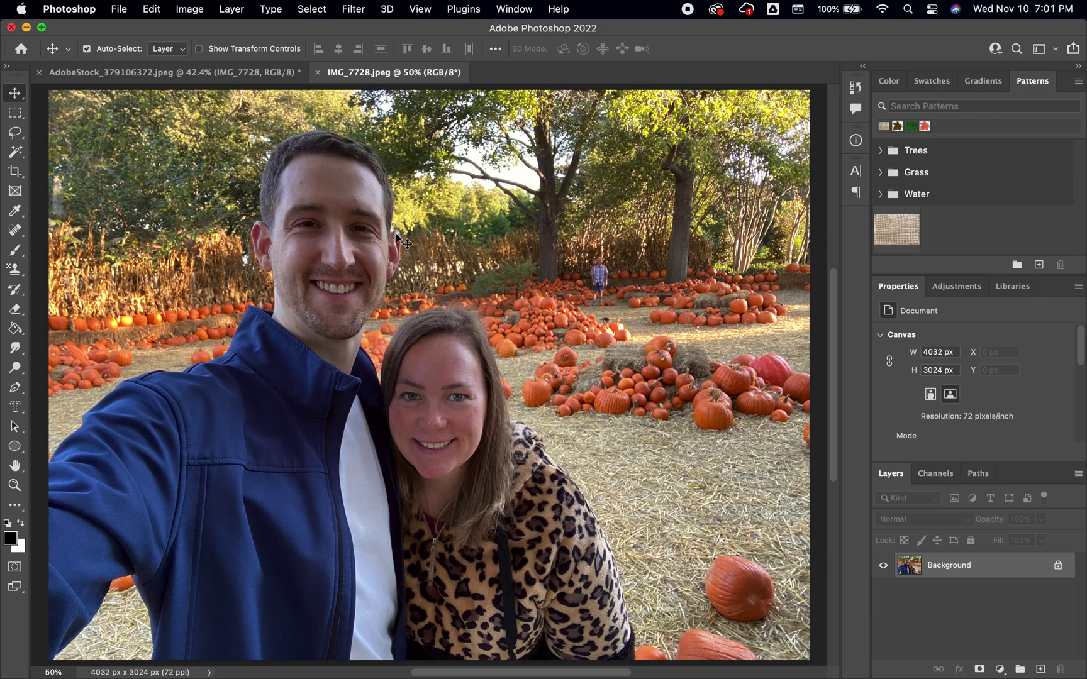
Select the couple automatically with the Subject command and preview the selection in Quick Mask mode
left_click(324, 10)
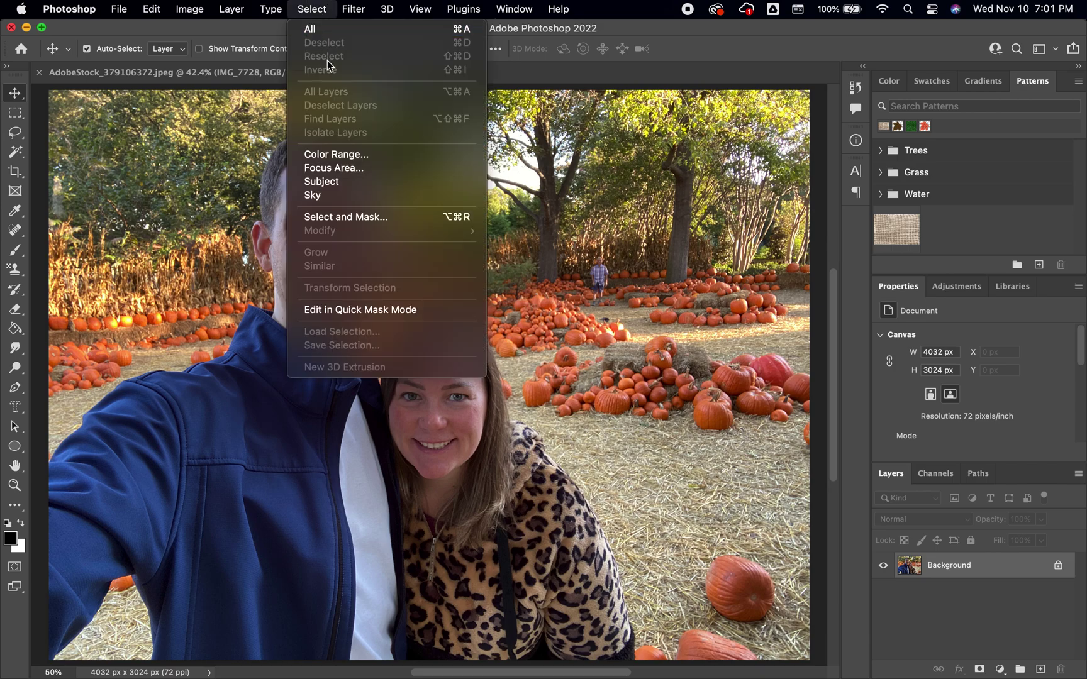
left_click(345, 183)
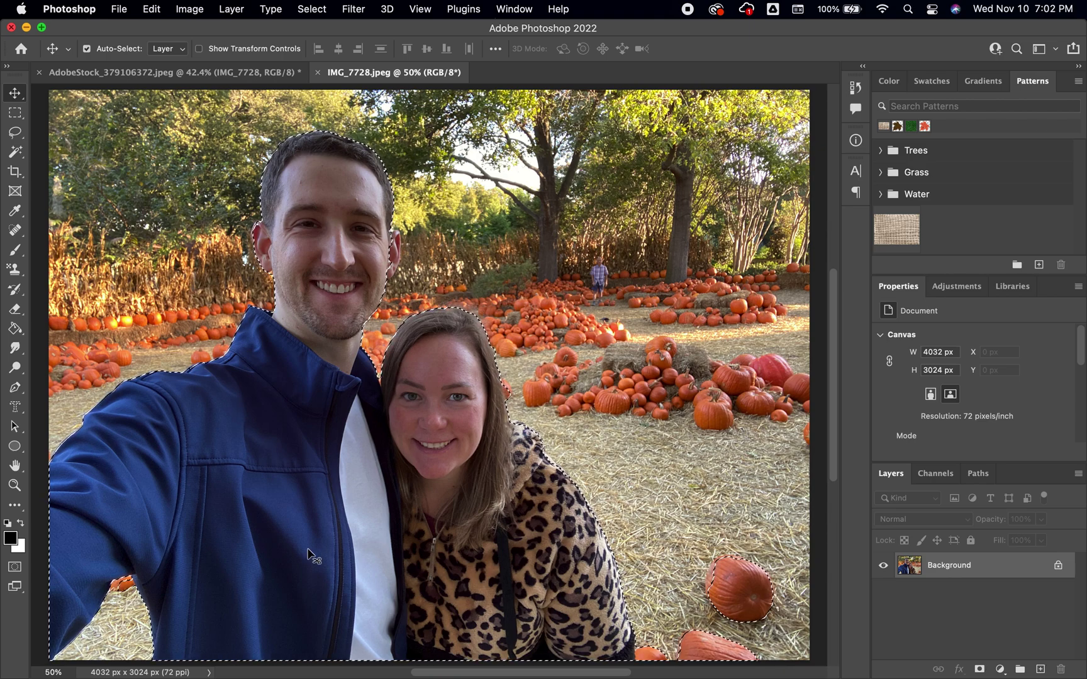
key("q")
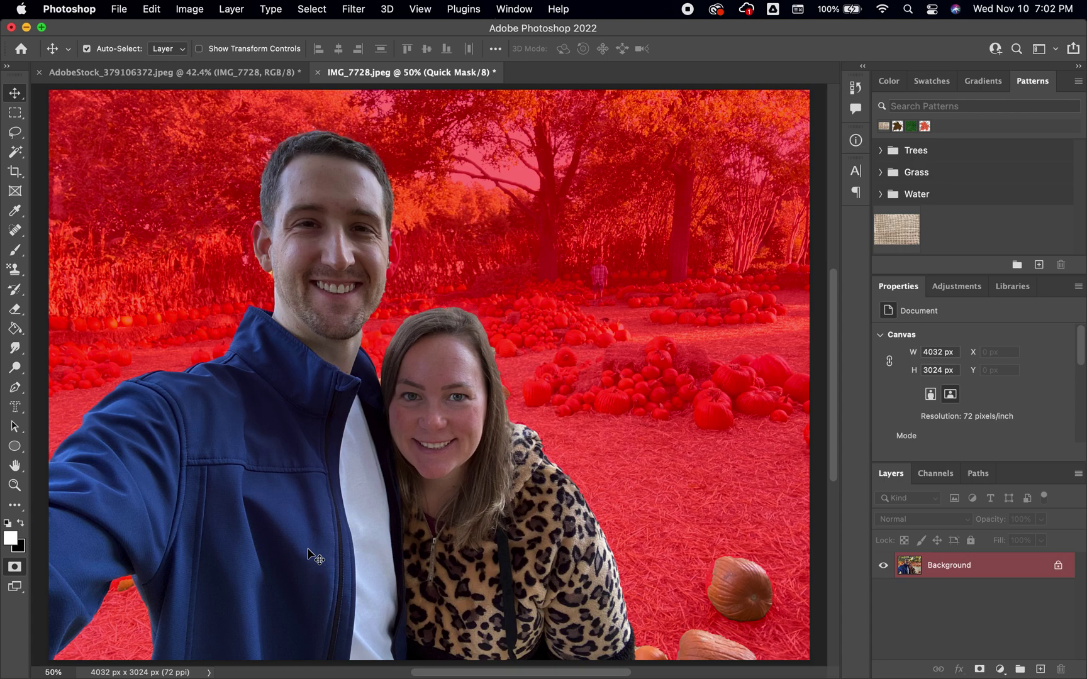
key("q")
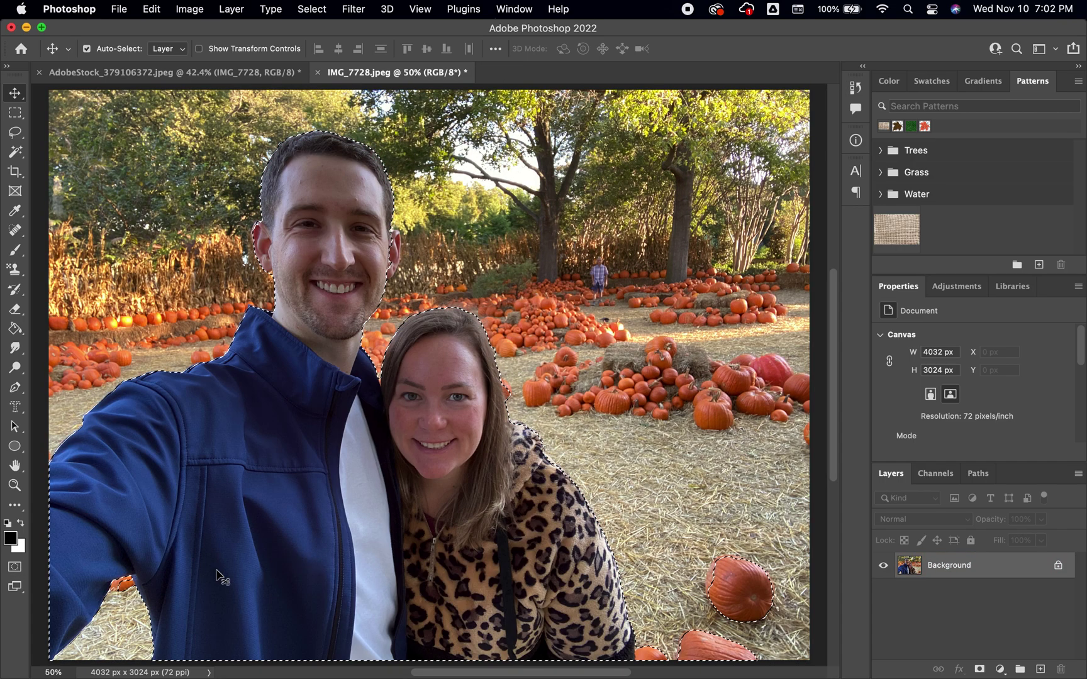
In Quick Mask mode, refine the mask around the man's ear beside the woman with a Brush of about 60 px
left_click(15, 568)
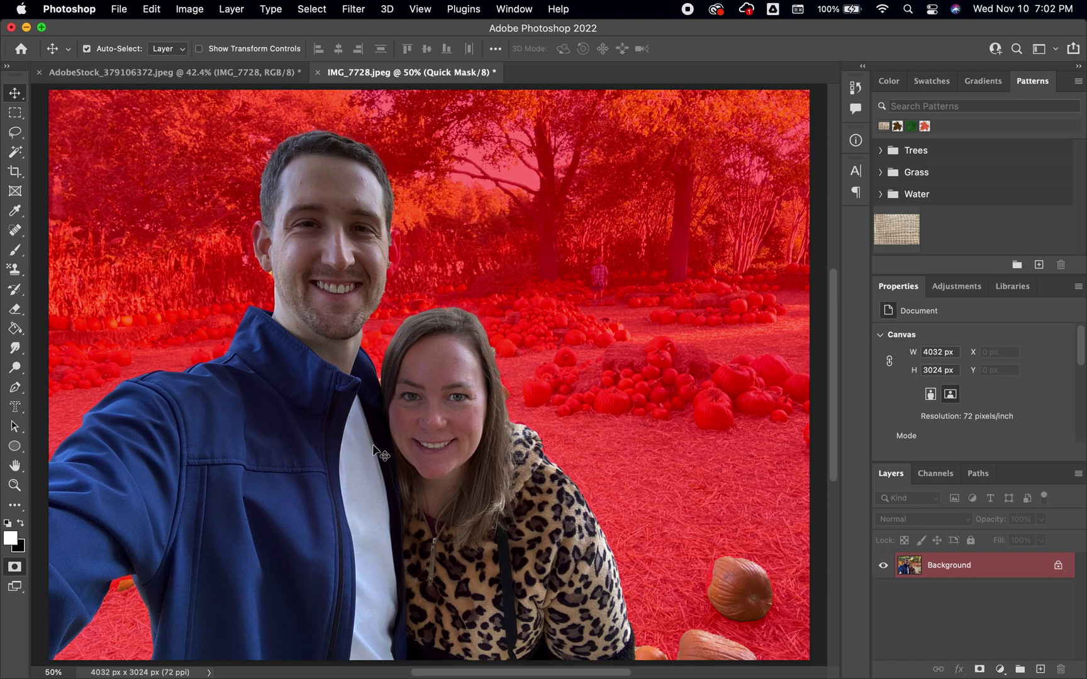
key("b")
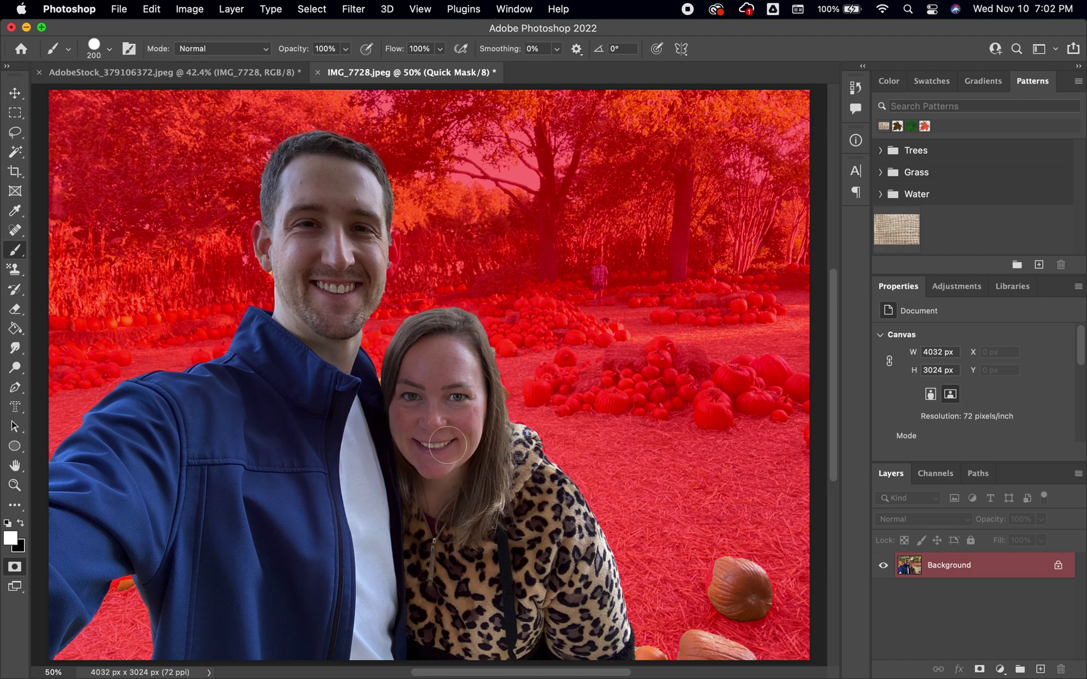
key("bracketleft")
key("bracketleft")
key("bracketleft")
key("bracketleft")
key("bracketleft")
left_click(386, 271)
left_click_drag(386, 273, 397, 230)
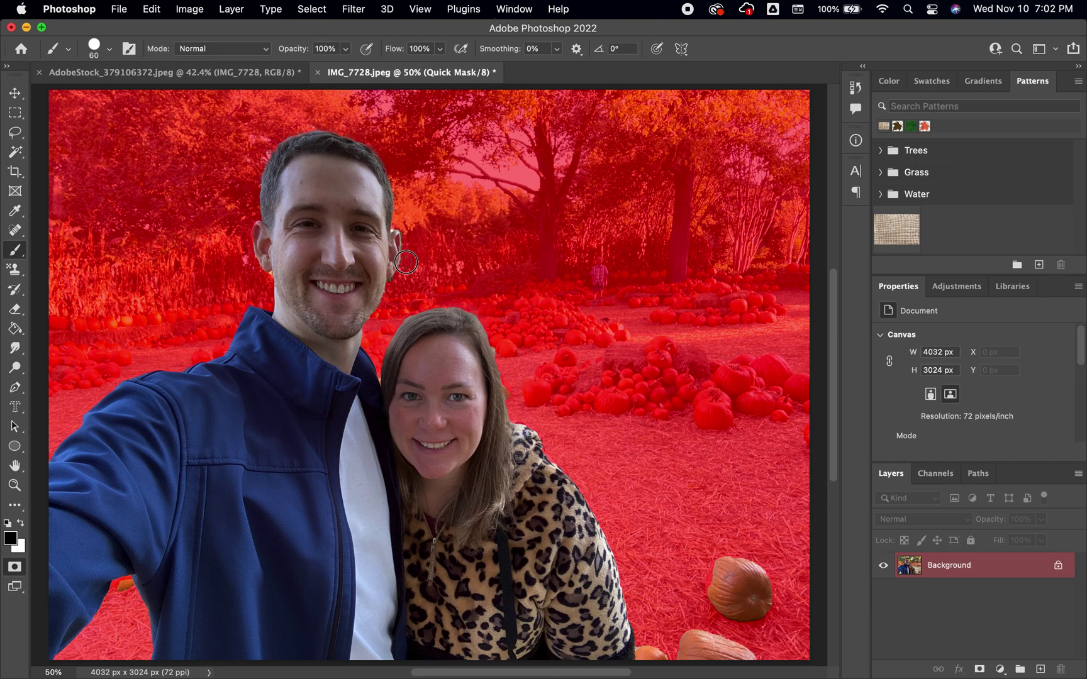
left_click_drag(406, 262, 392, 284)
Paint the unwanted foreground pumpkins out of the subject mask with a larger black brush, and return to the selection
key("bracketright")
key("bracketright")
key("bracketright")
key("bracketright")
key("bracketright")
key("bracketright")
key("bracketright")
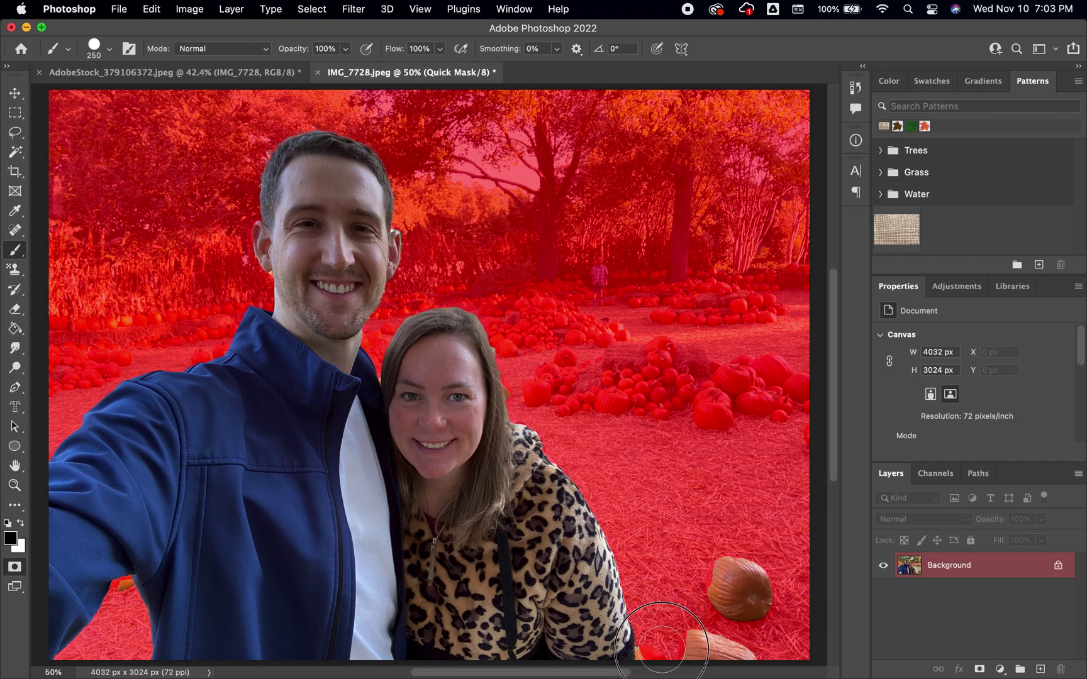
mouse_move(664, 635)
left_mouse_down()
mouse_move(699, 654)
mouse_move(736, 632)
mouse_move(724, 581)
mouse_move(705, 617)
mouse_move(762, 569)
mouse_move(743, 650)
left_mouse_up()
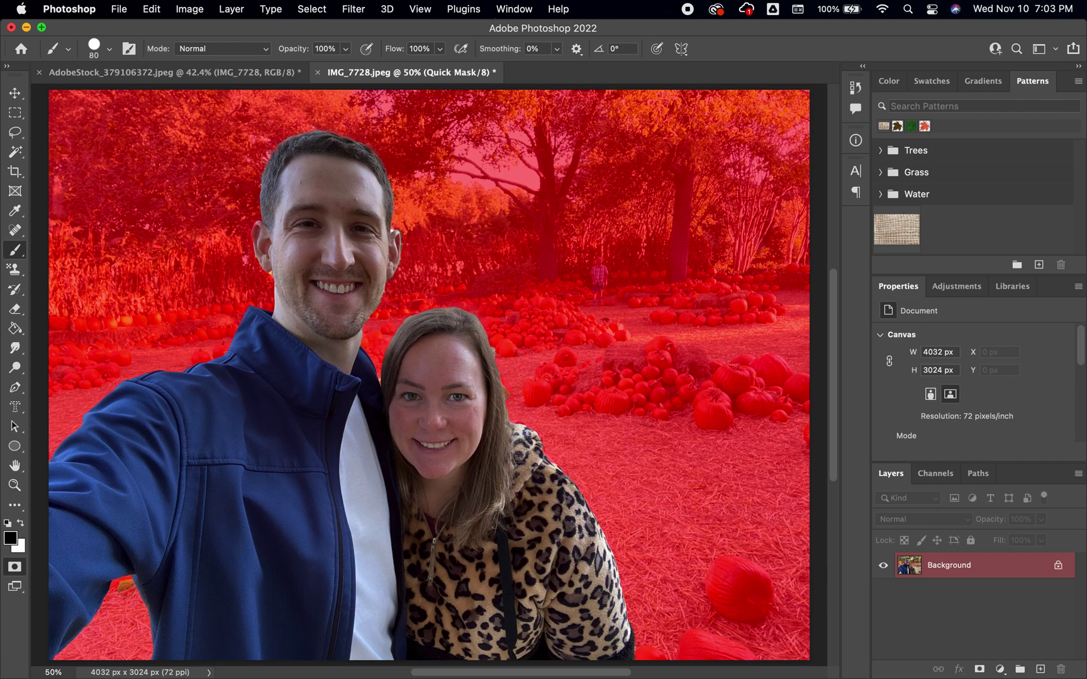
left_click_drag(127, 587, 108, 607)
key("q")
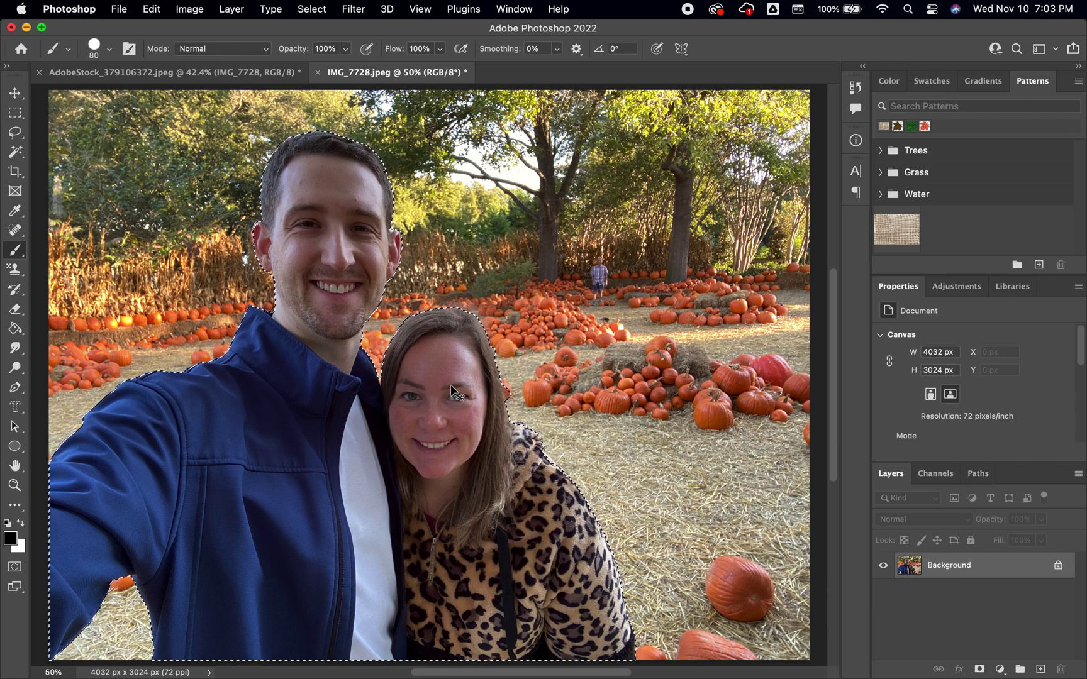
Invert the selection, apply a Lens Blur with a radius of 53 to the background, and deselect
key("shift+super+i")
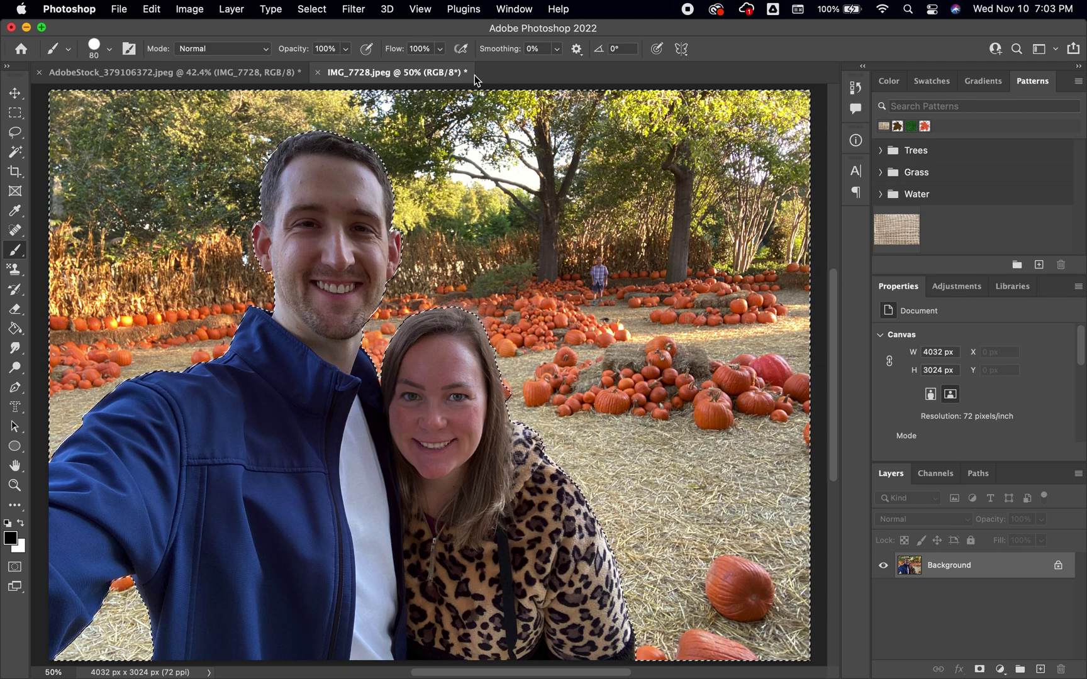
left_click(357, 11)
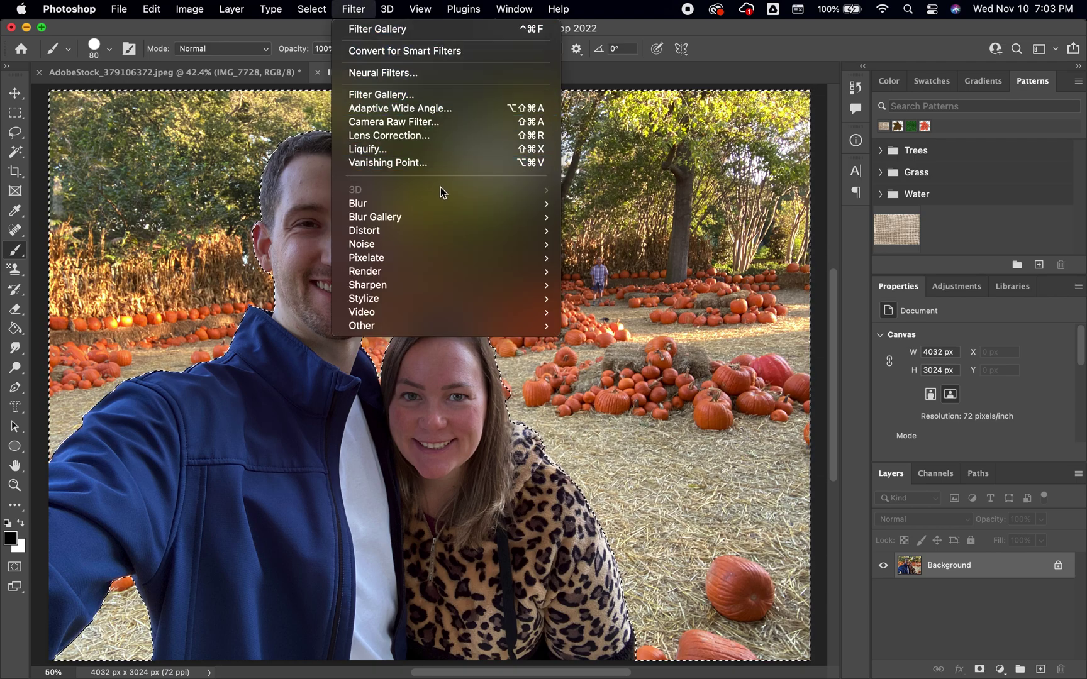
mouse_move(465, 205)
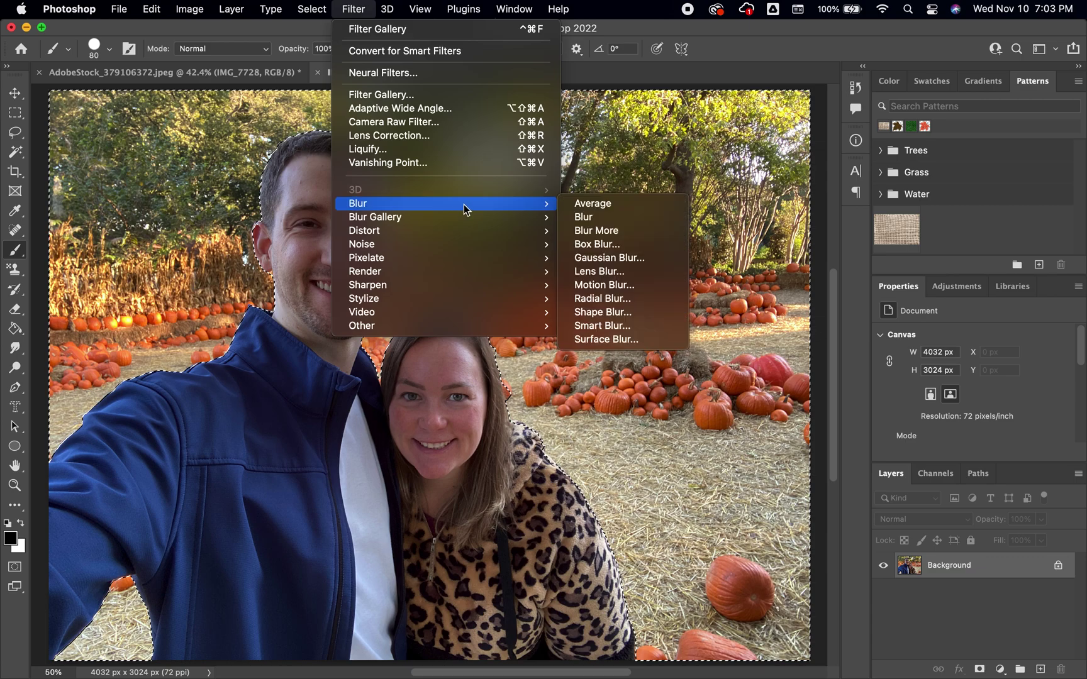
left_click(628, 272)
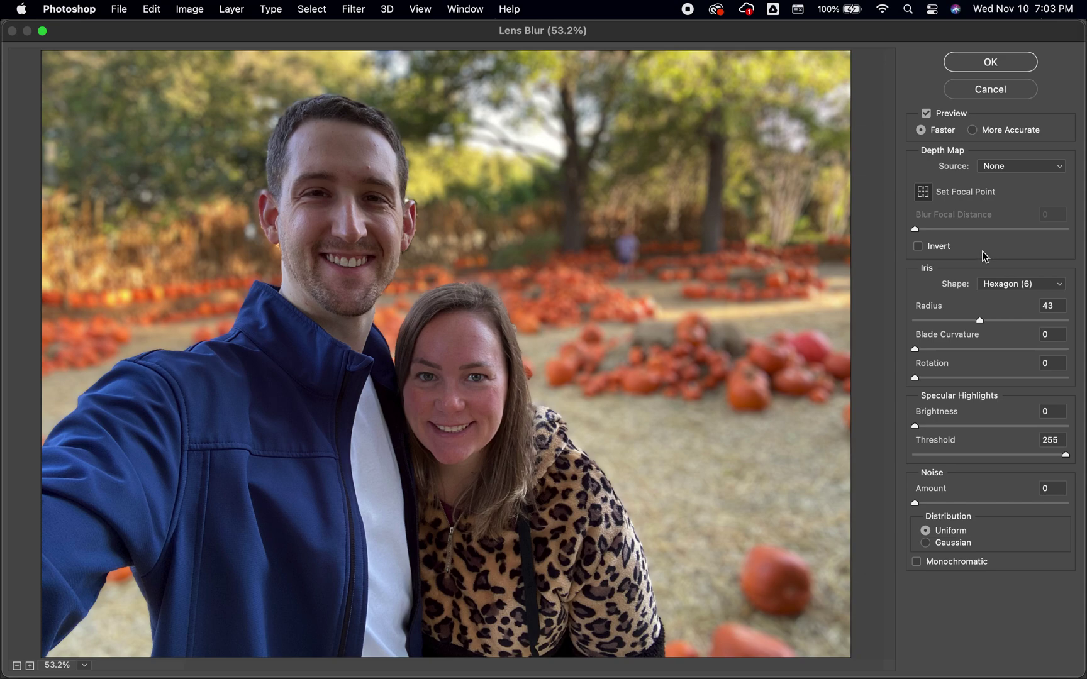
left_click_drag(980, 320, 929, 326)
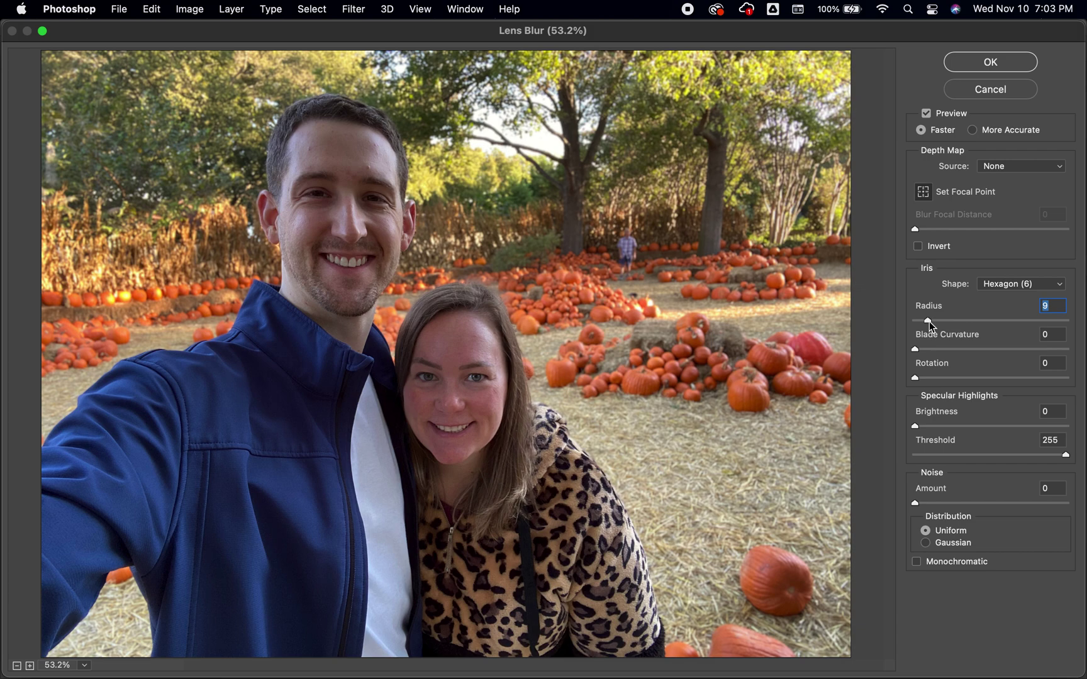
left_click_drag(931, 326, 1038, 323)
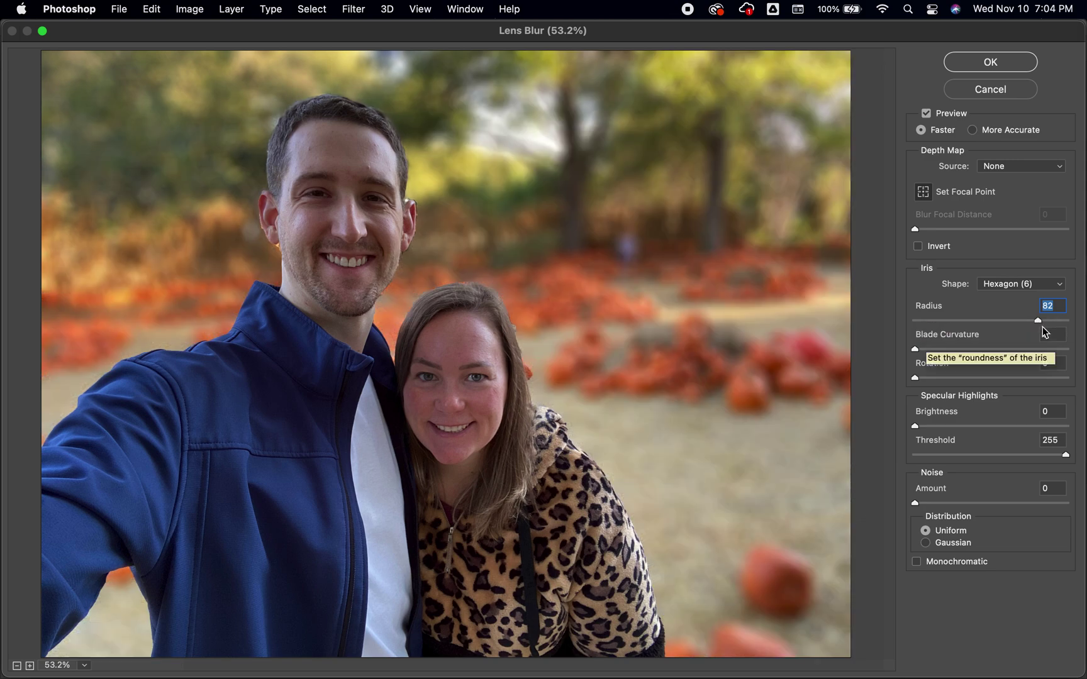
left_click_drag(1039, 322, 997, 327)
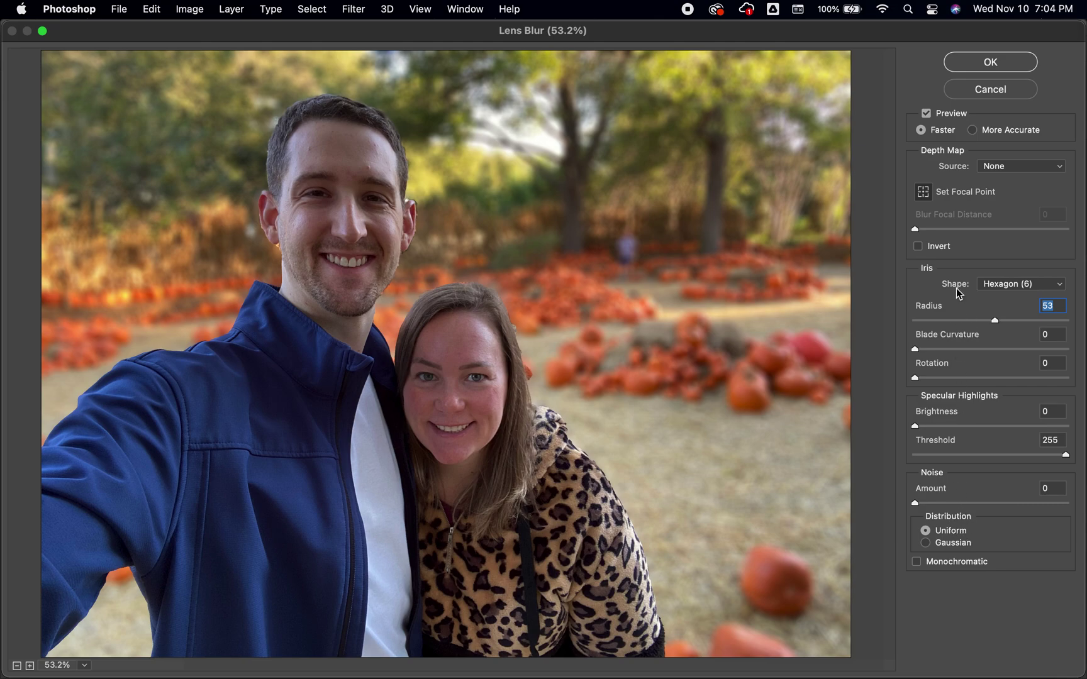
left_click(984, 69)
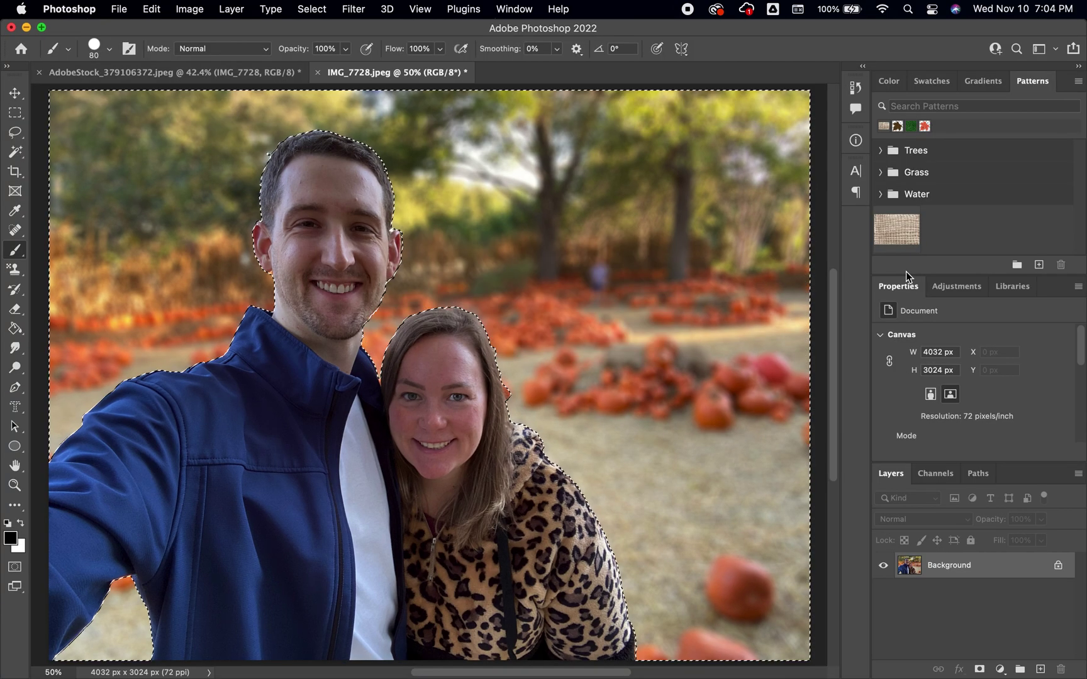
key("super+d")
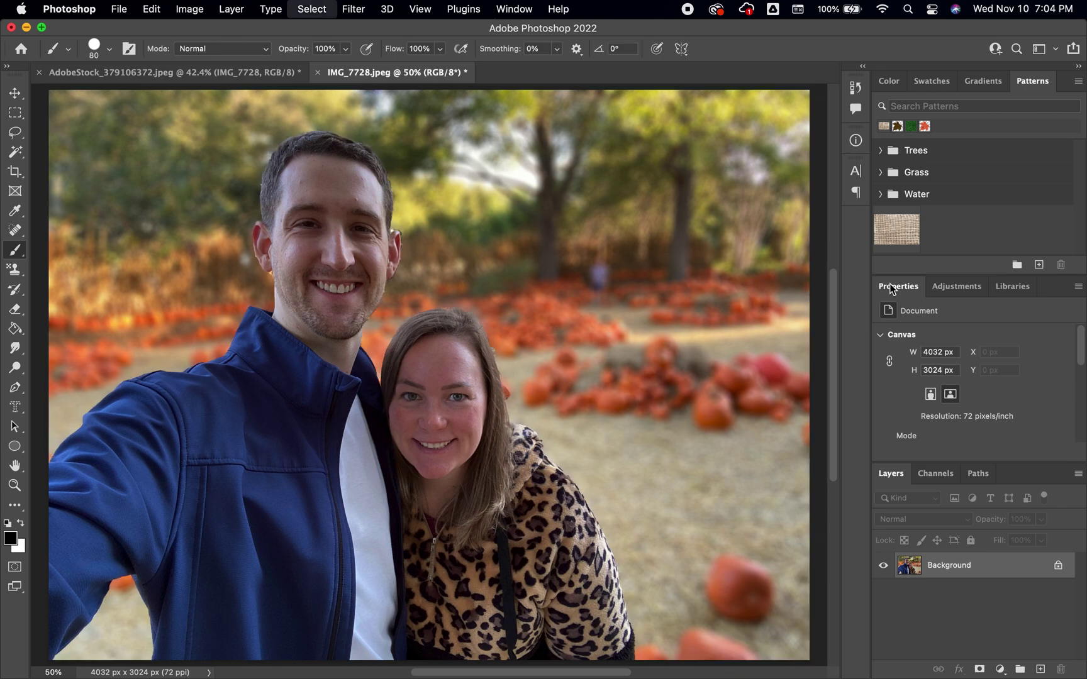
Open the Filter Gallery and preview the Artistic effects Colored Pencil, Cutout and Plastic Wrap on the photo
left_click(353, 8)
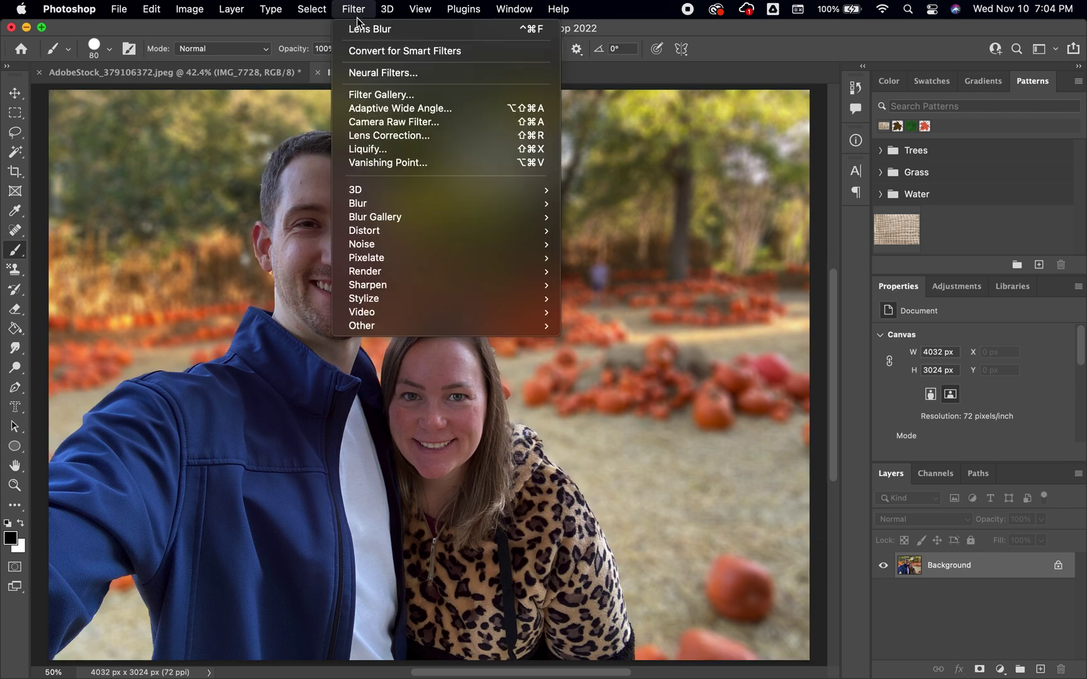
left_click(393, 96)
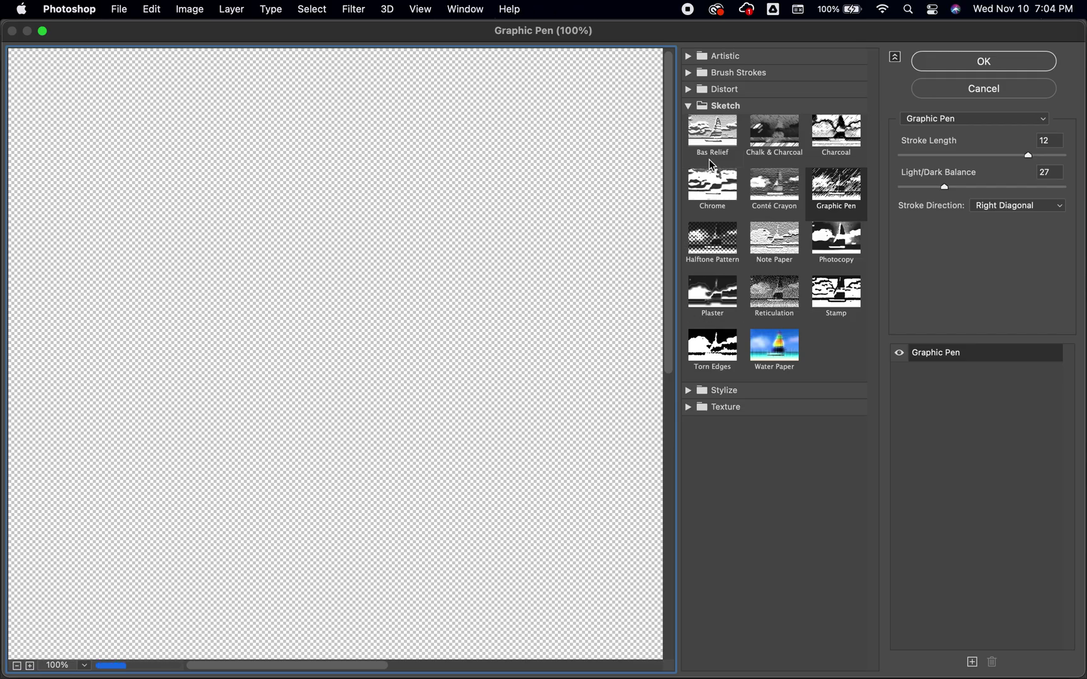
left_click(688, 106)
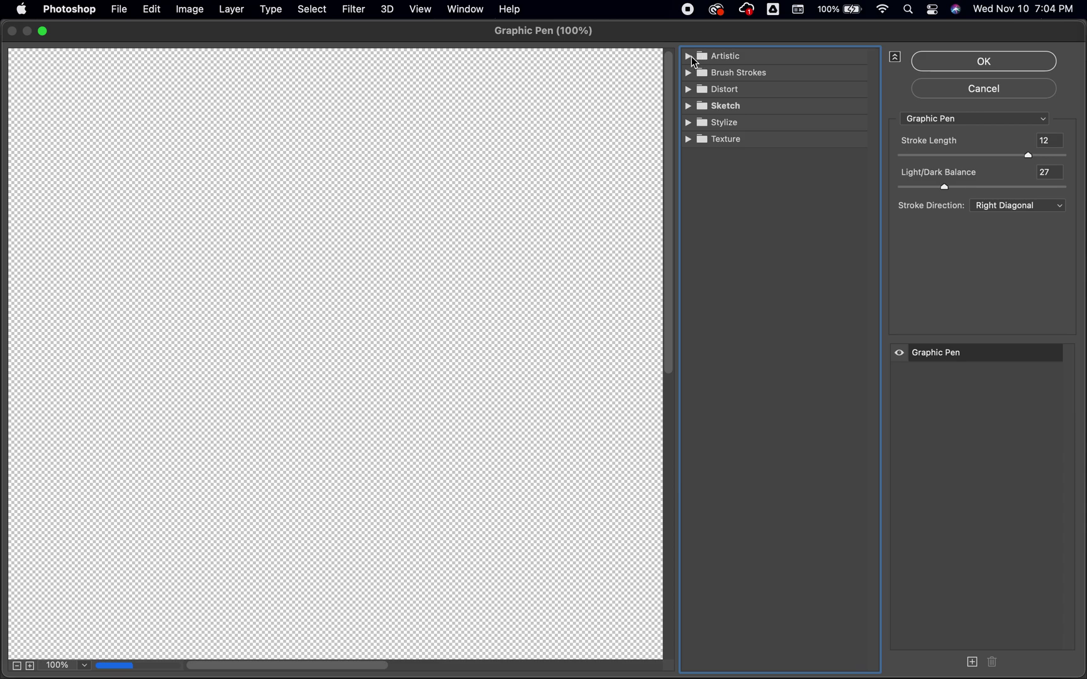
left_click(690, 56)
left_click(728, 79)
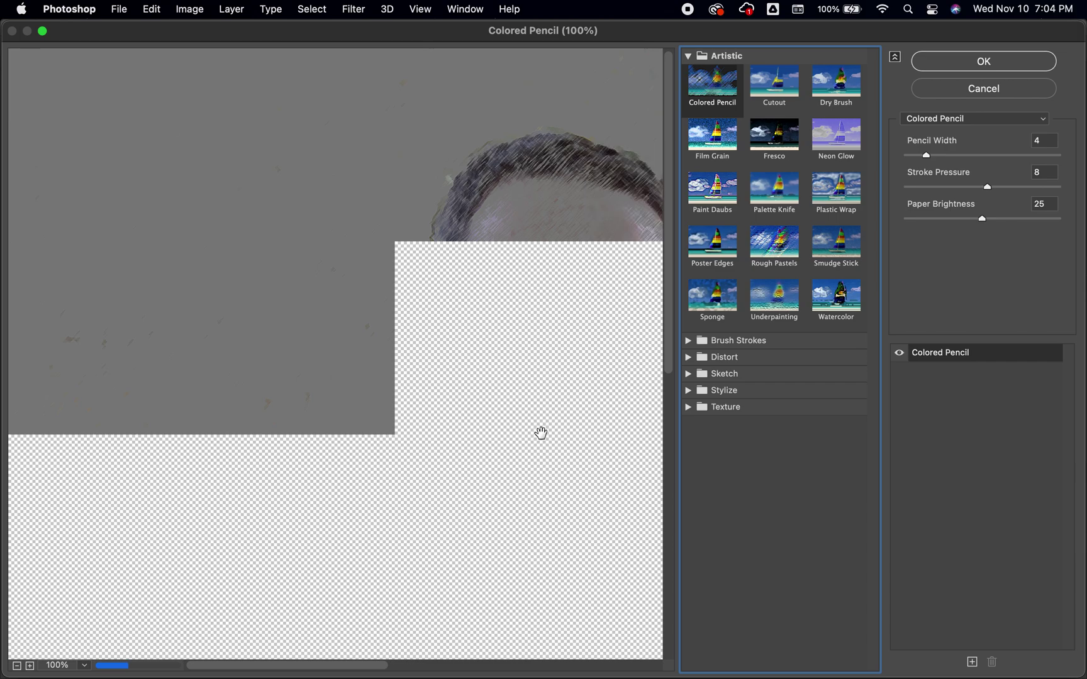
mouse_move(464, 415)
left_mouse_down()
mouse_move(337, 413)
mouse_move(160, 306)
left_mouse_up()
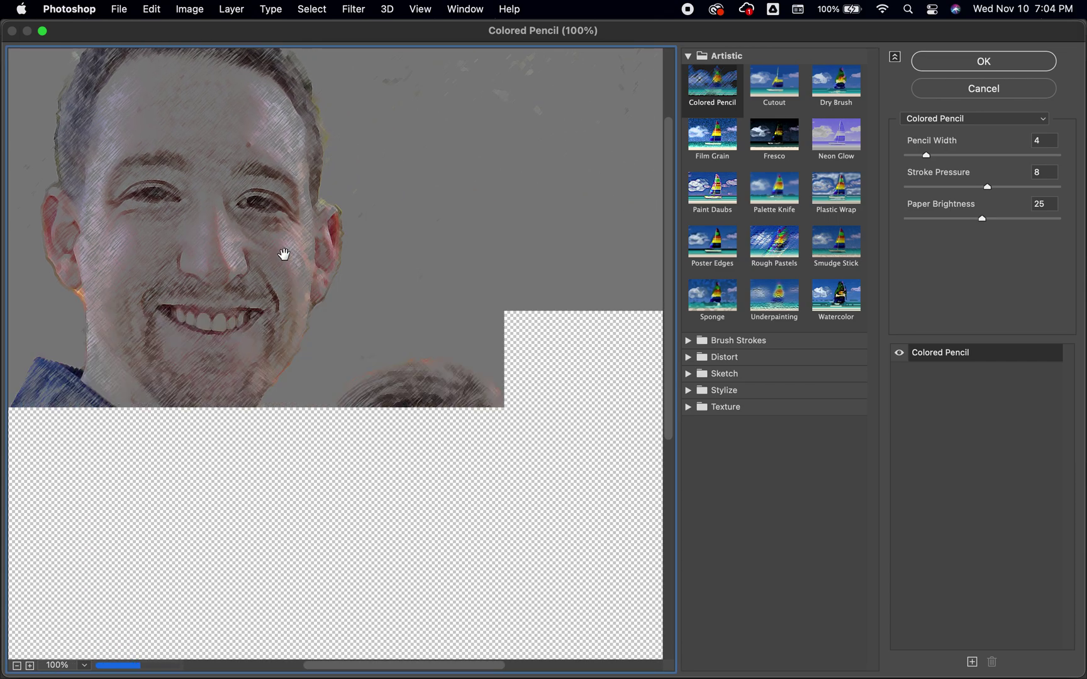
left_click(775, 88)
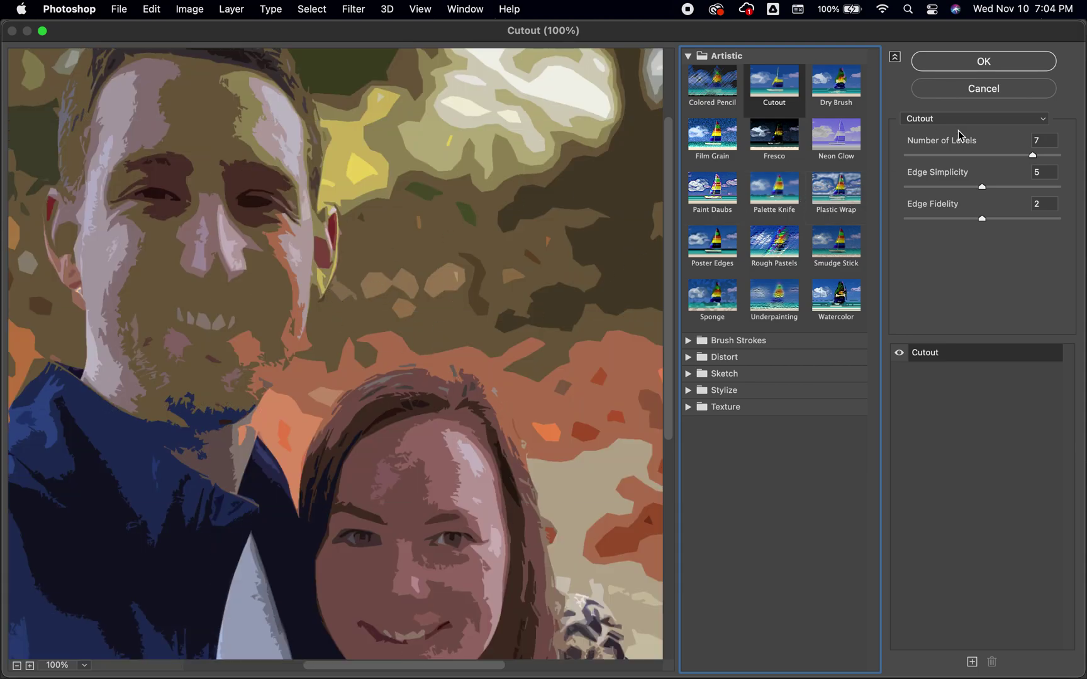
left_click(838, 190)
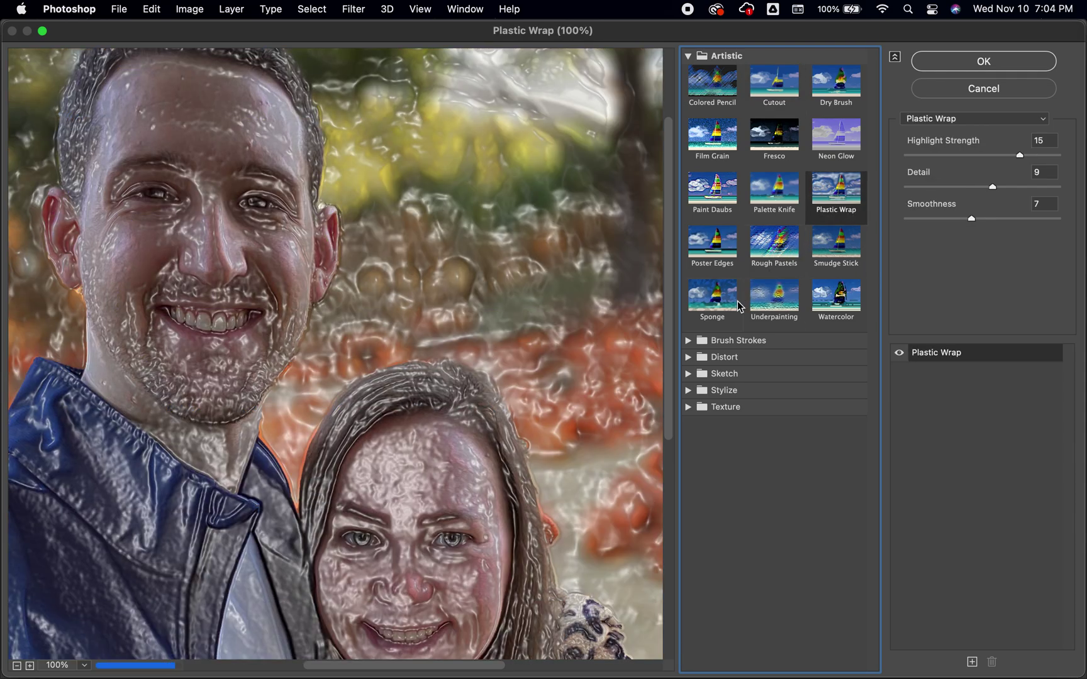
left_click(688, 57)
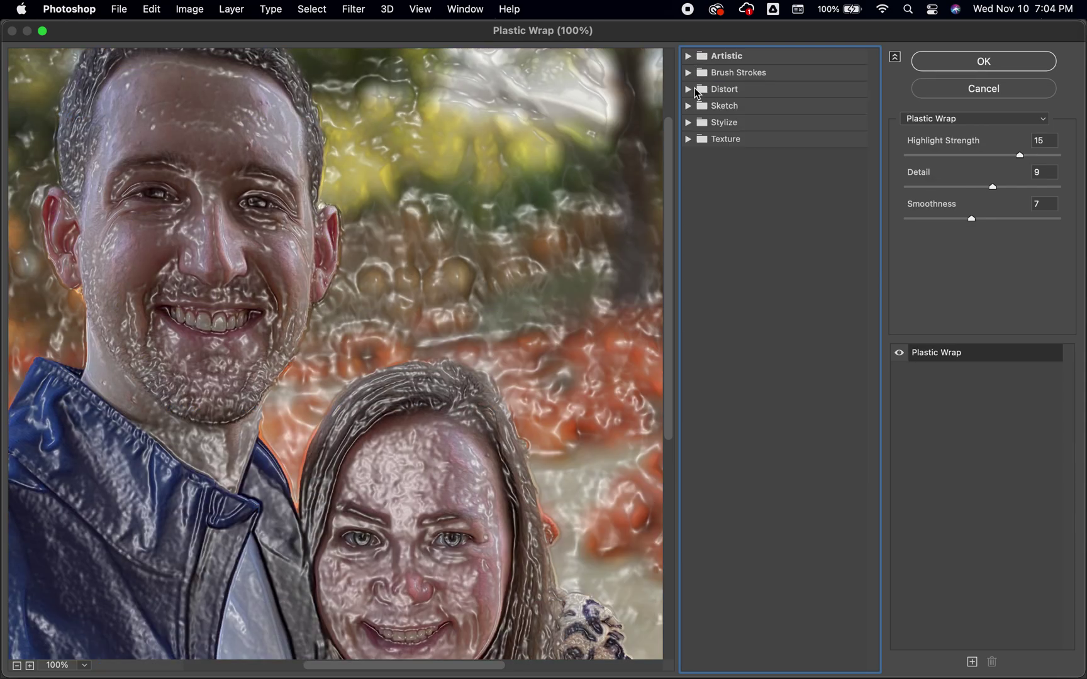
Preview the Distort effects Diffuse Glow, Glass and Ocean Ripple on the photo
left_click(688, 91)
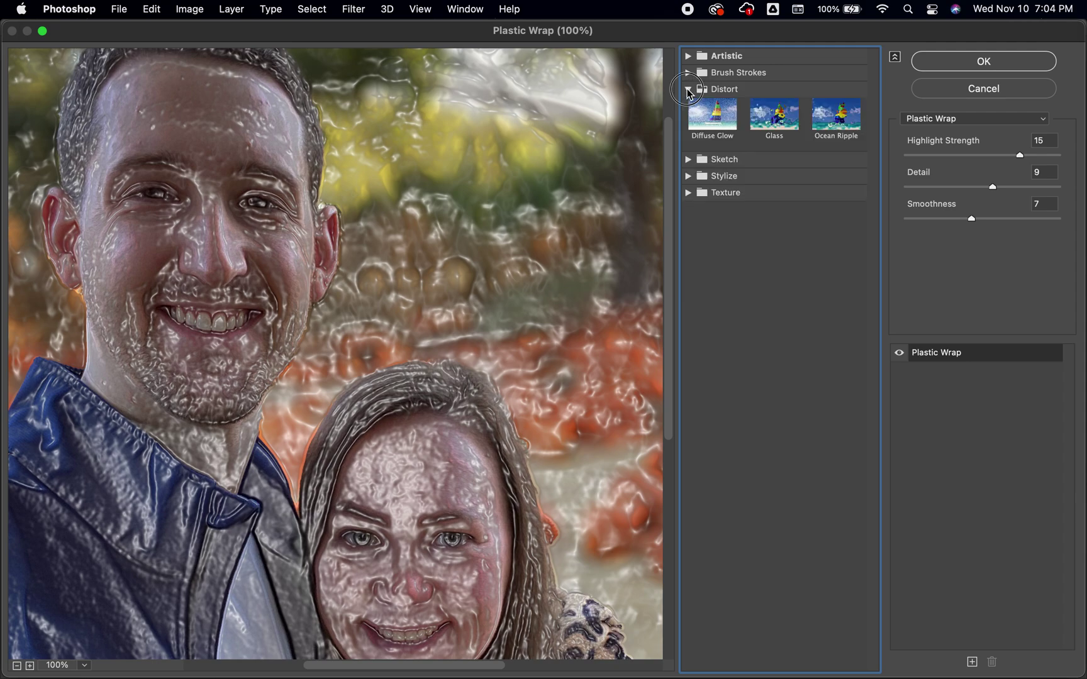
left_click(727, 115)
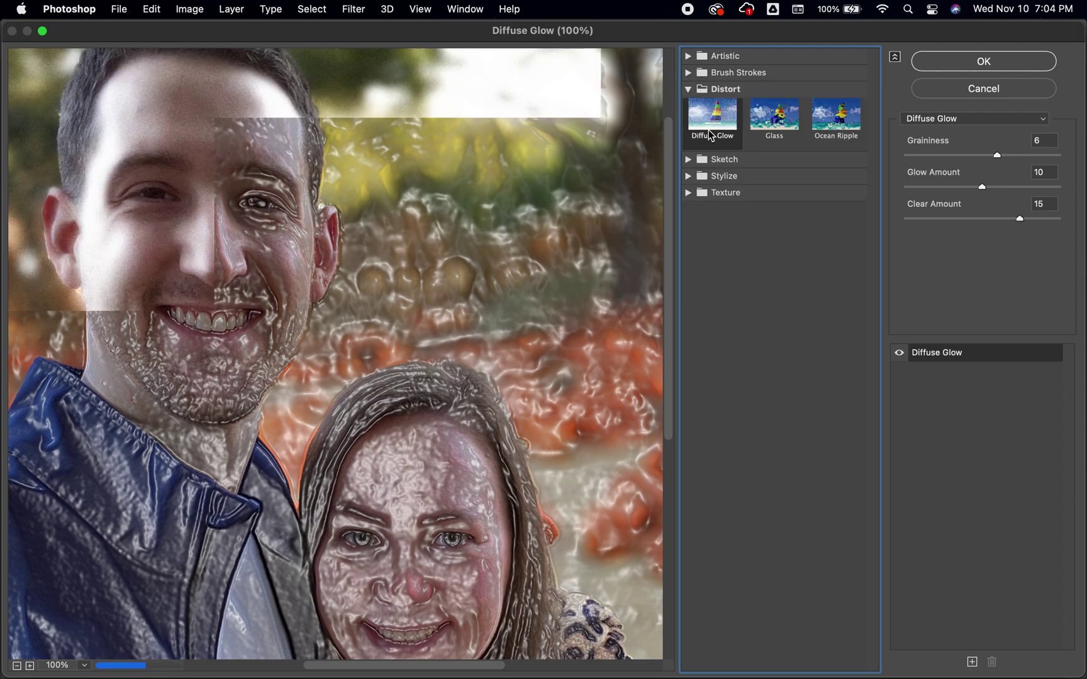
left_click(783, 120)
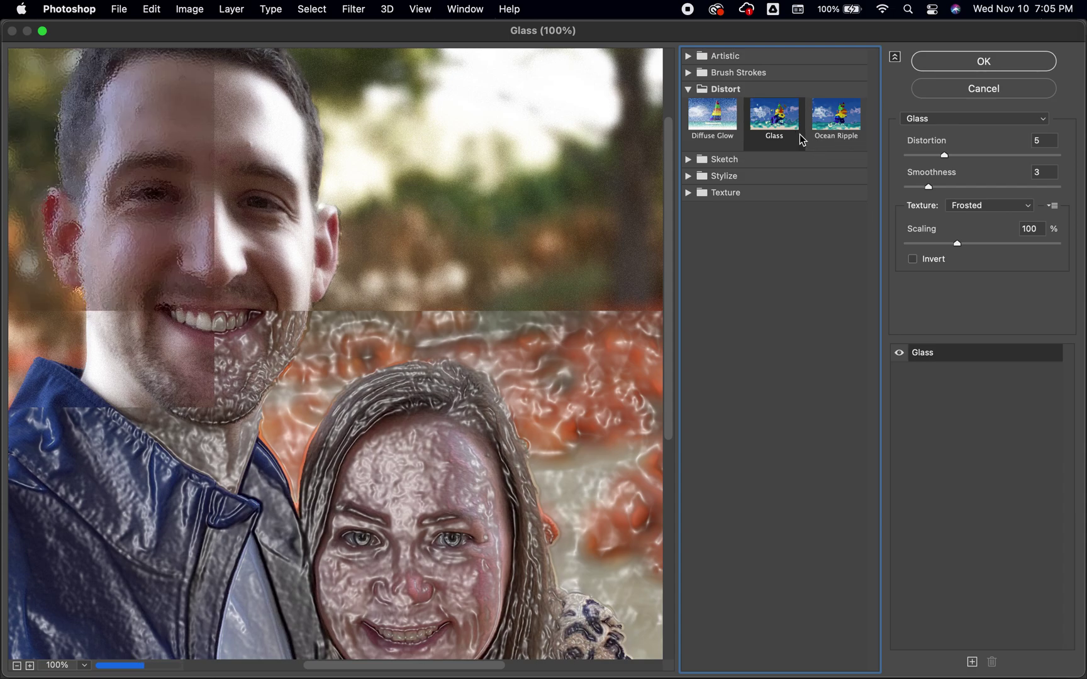
left_click(858, 125)
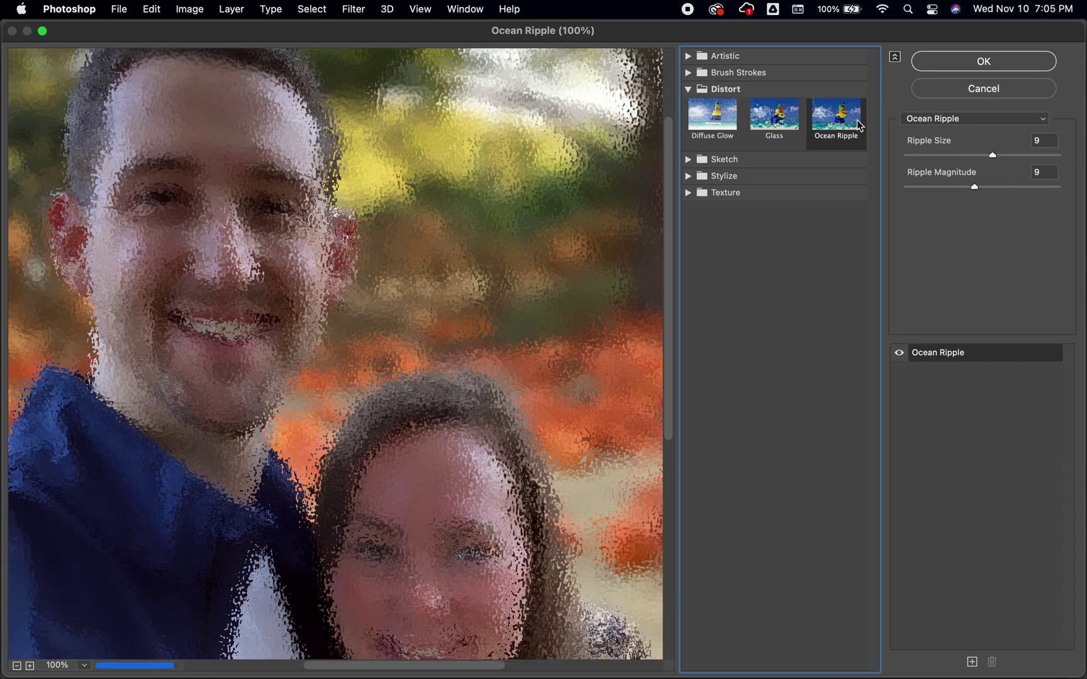
left_click(688, 89)
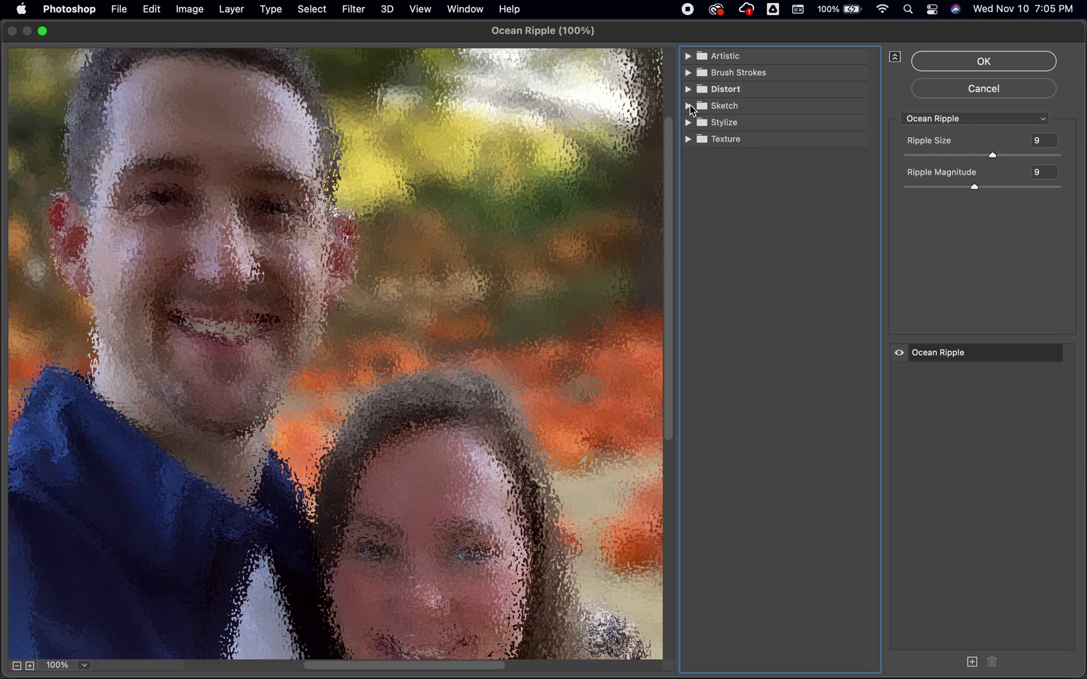
Apply the Graphic Pen sketch filter with stroke length 14, light/dark balance 27 and right diagonal strokes
left_click(689, 105)
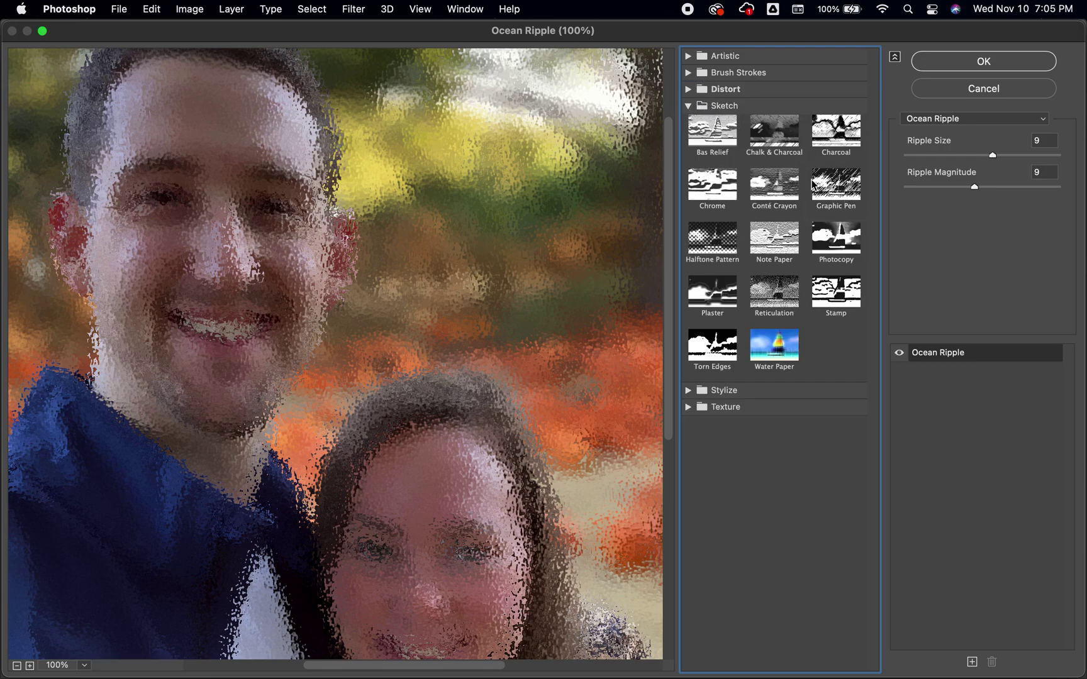
left_click(846, 185)
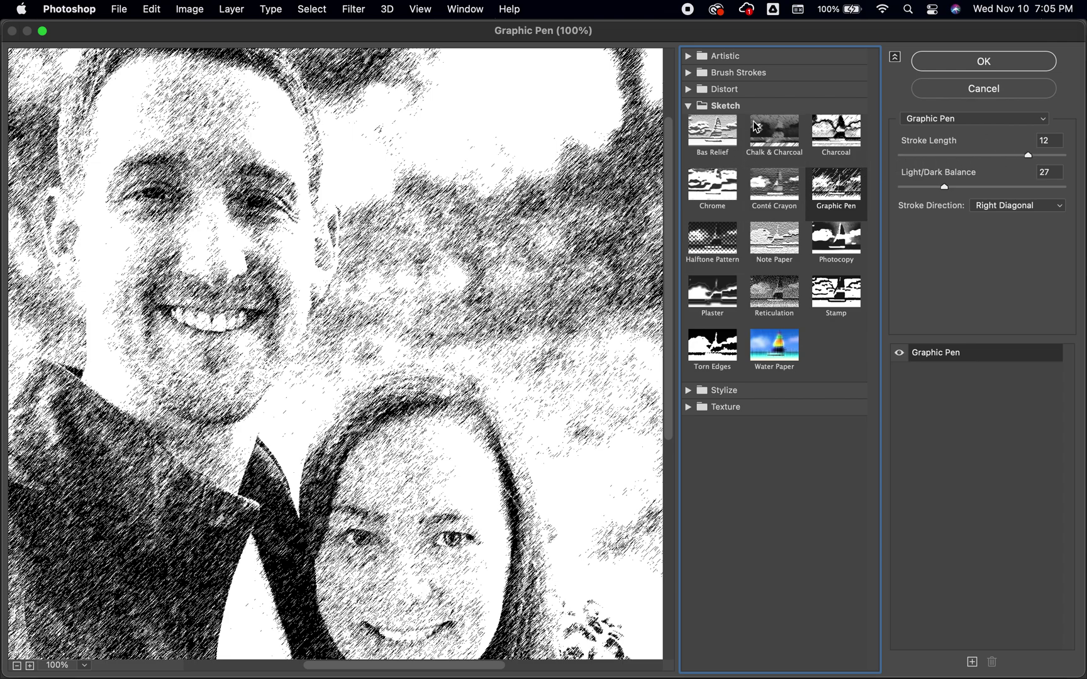
left_click_drag(1027, 161, 920, 162)
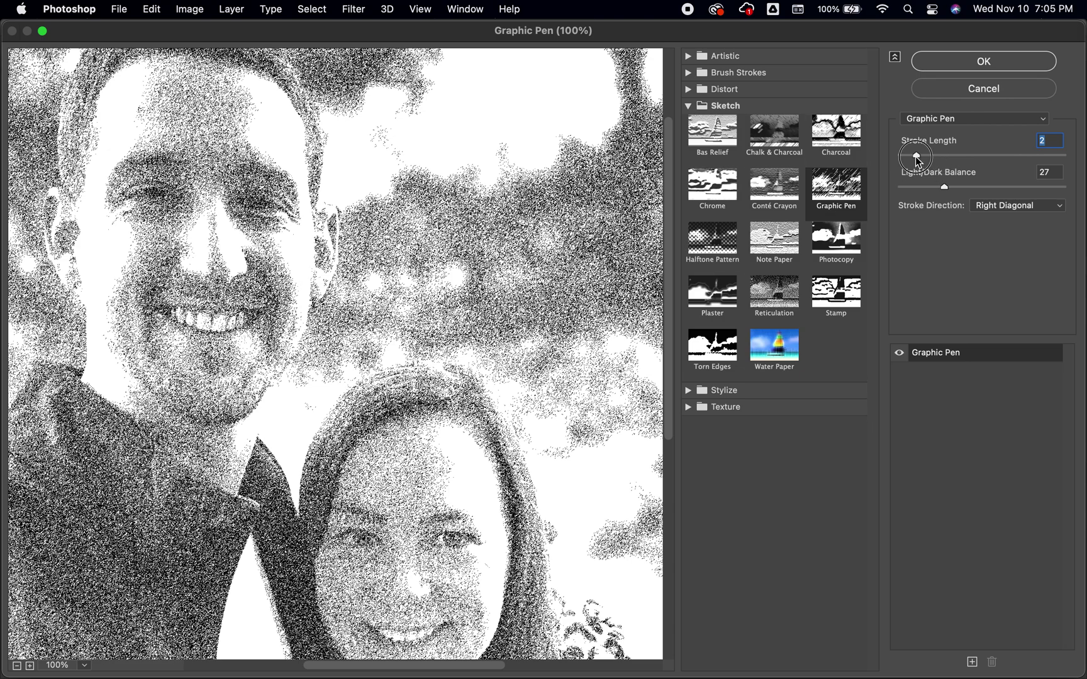
left_click_drag(915, 162, 1050, 167)
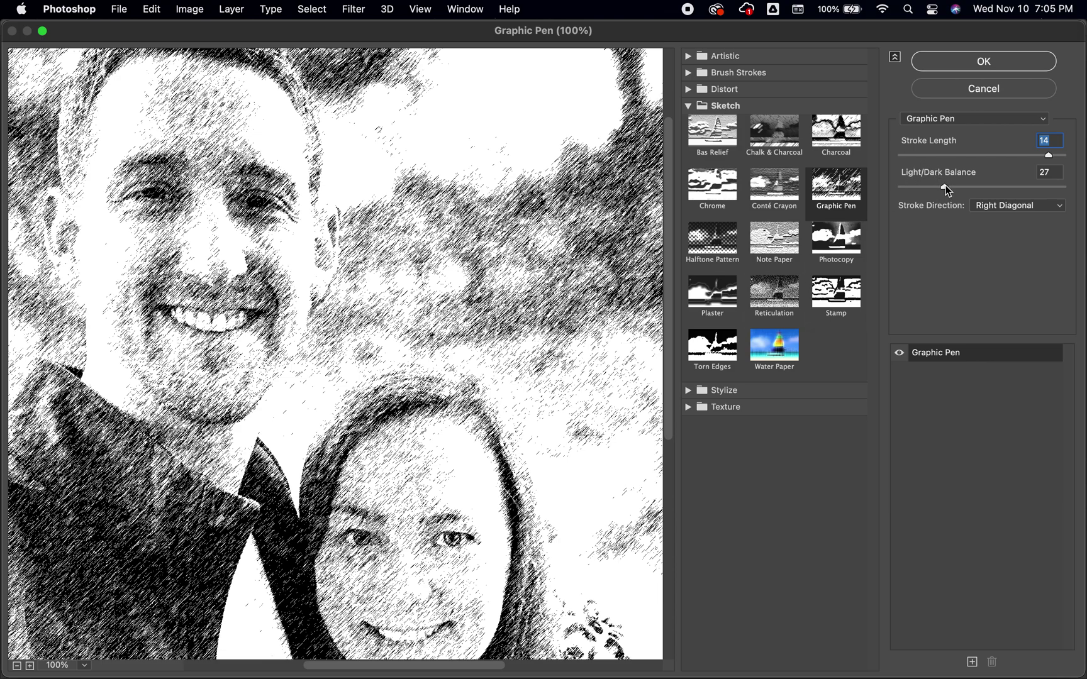
left_click_drag(944, 188, 1041, 189)
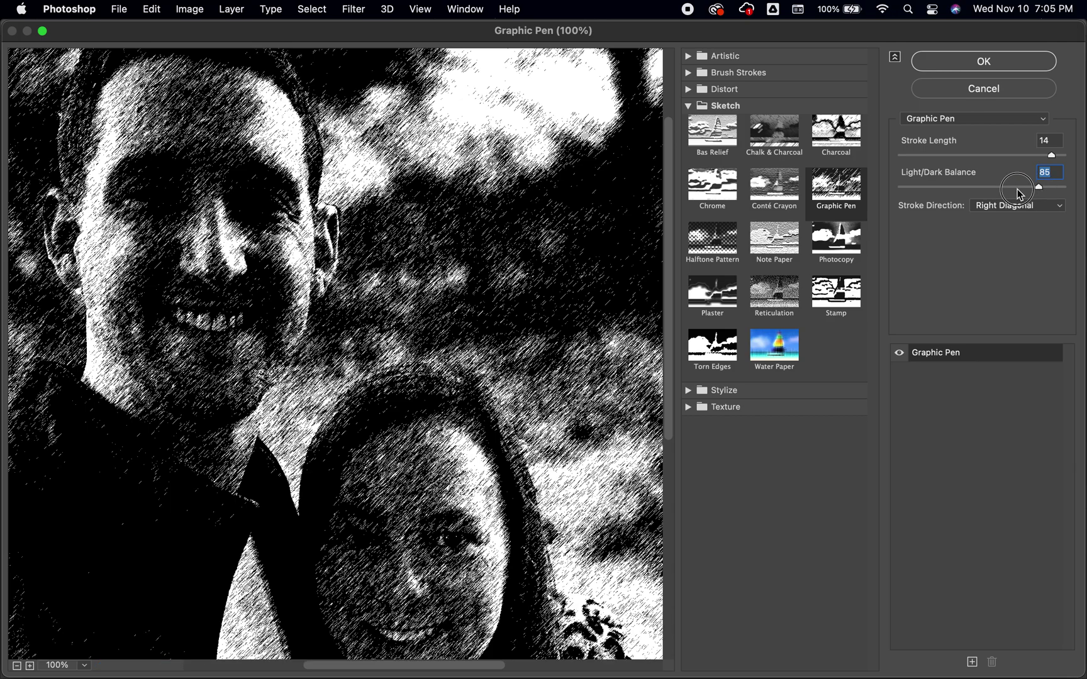
left_click_drag(1038, 188, 944, 191)
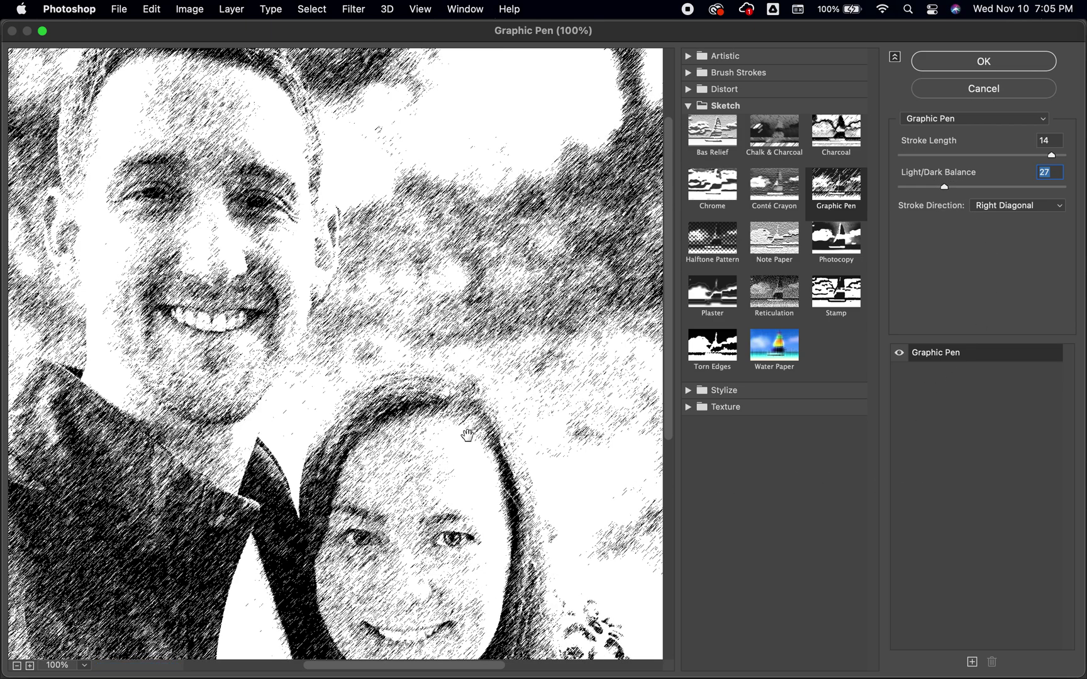
key("super+0")
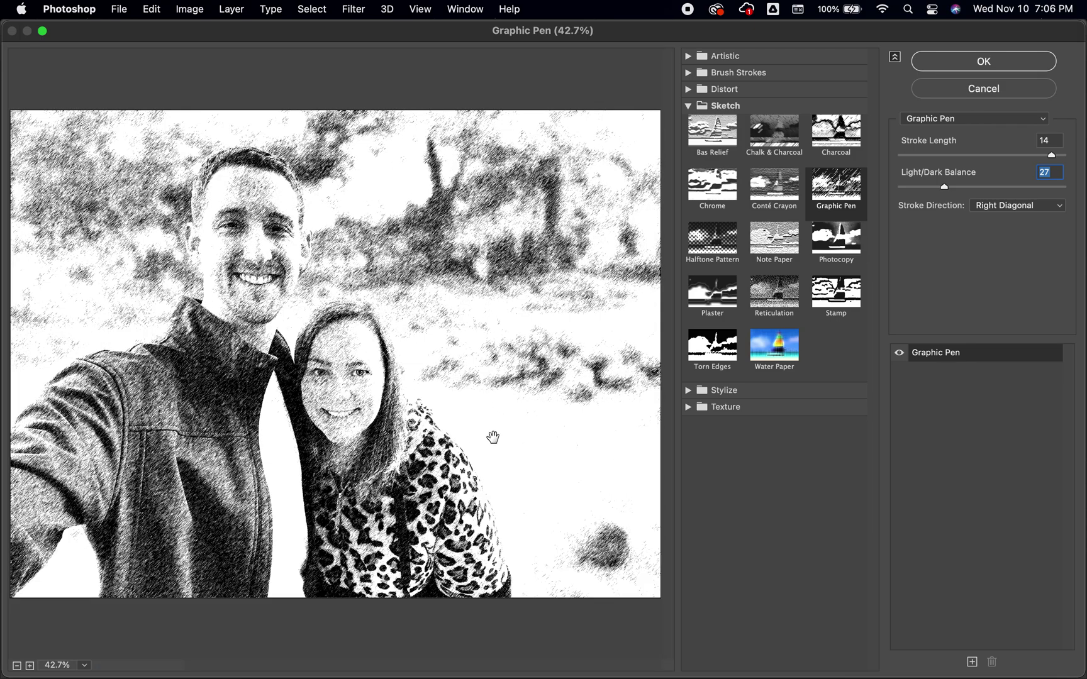
left_click(985, 61)
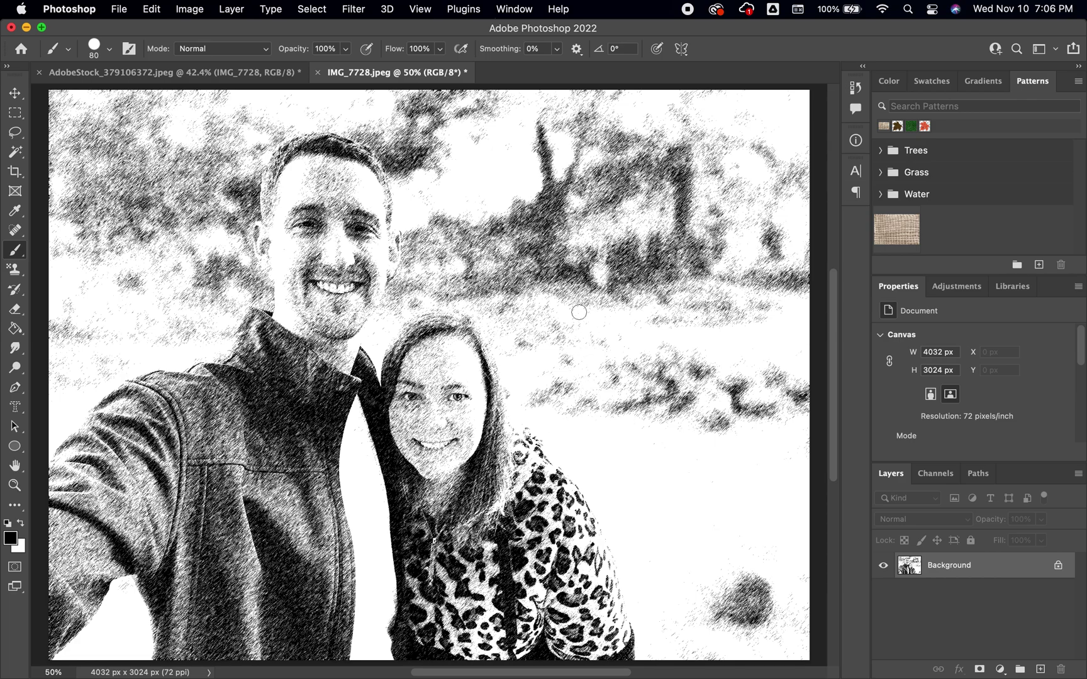
Save IMG_7728.jpeg to update its linked smart object in the composition, and close the source photo
left_click(230, 81)
left_click(377, 74)
key("super+s")
left_click(198, 76)
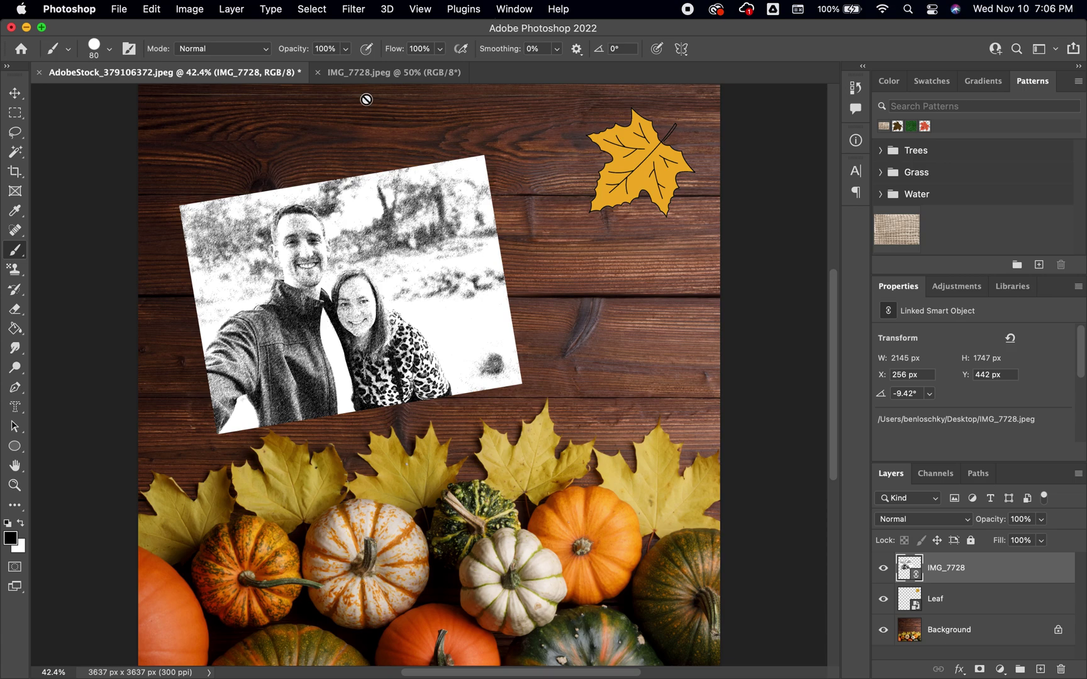
left_click(318, 73)
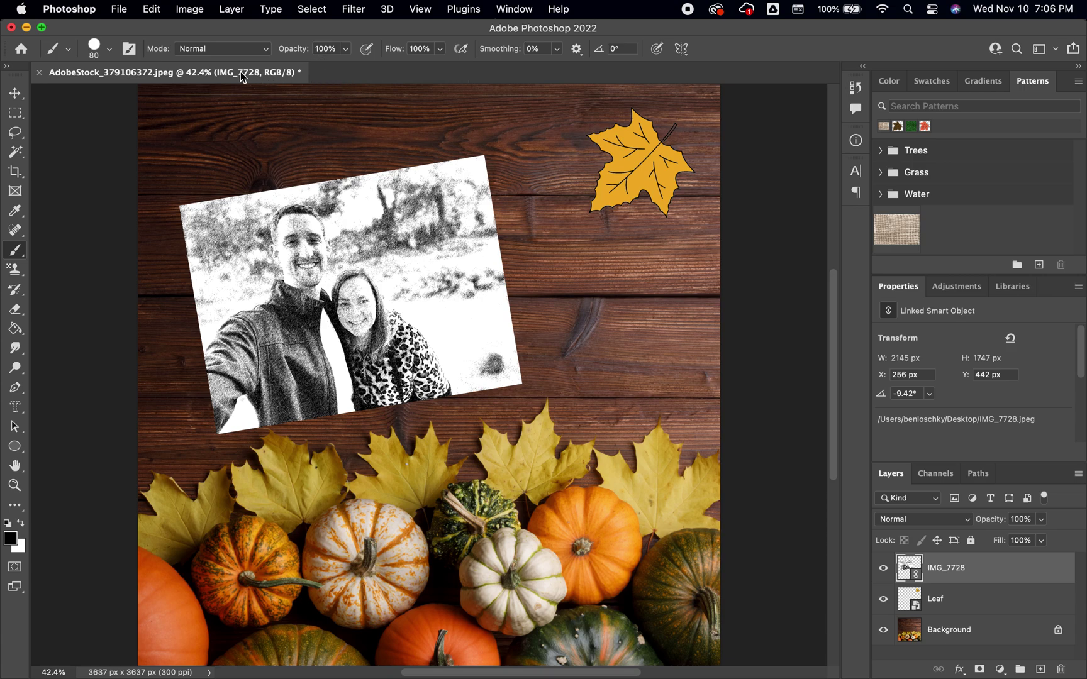
left_click(119, 9)
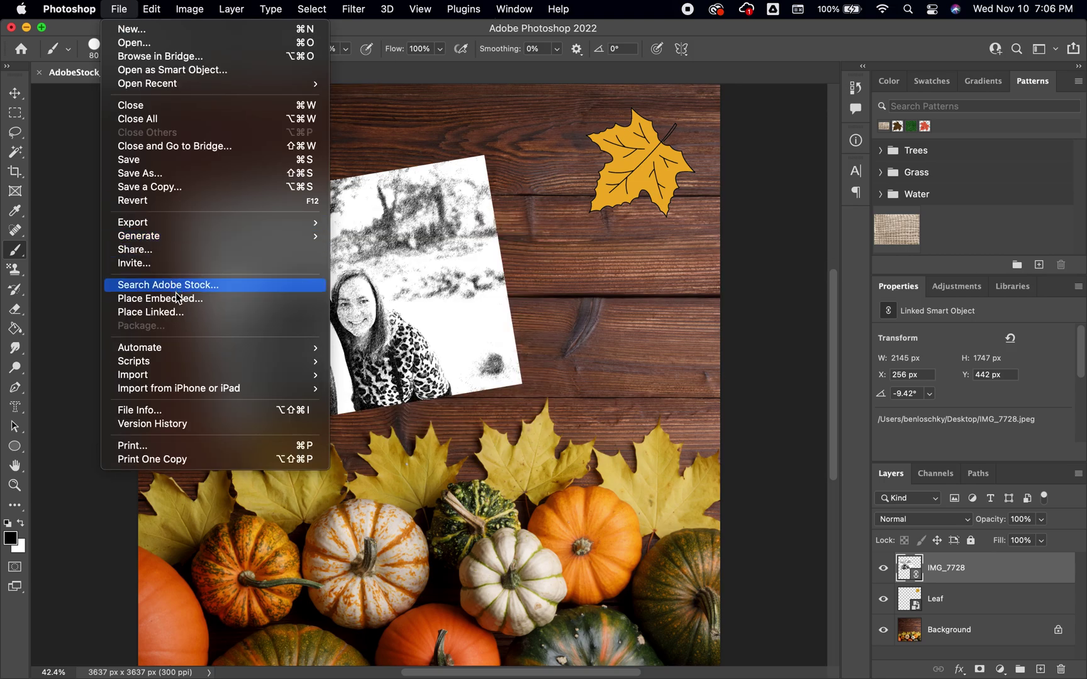
left_click(209, 313)
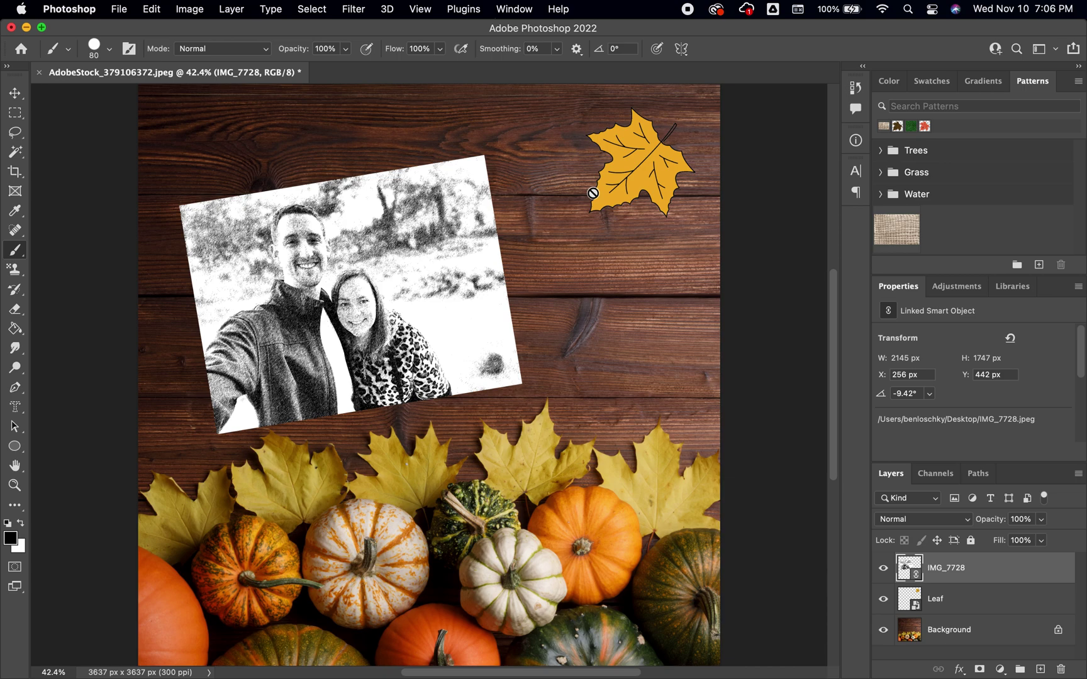
left_click(356, 10)
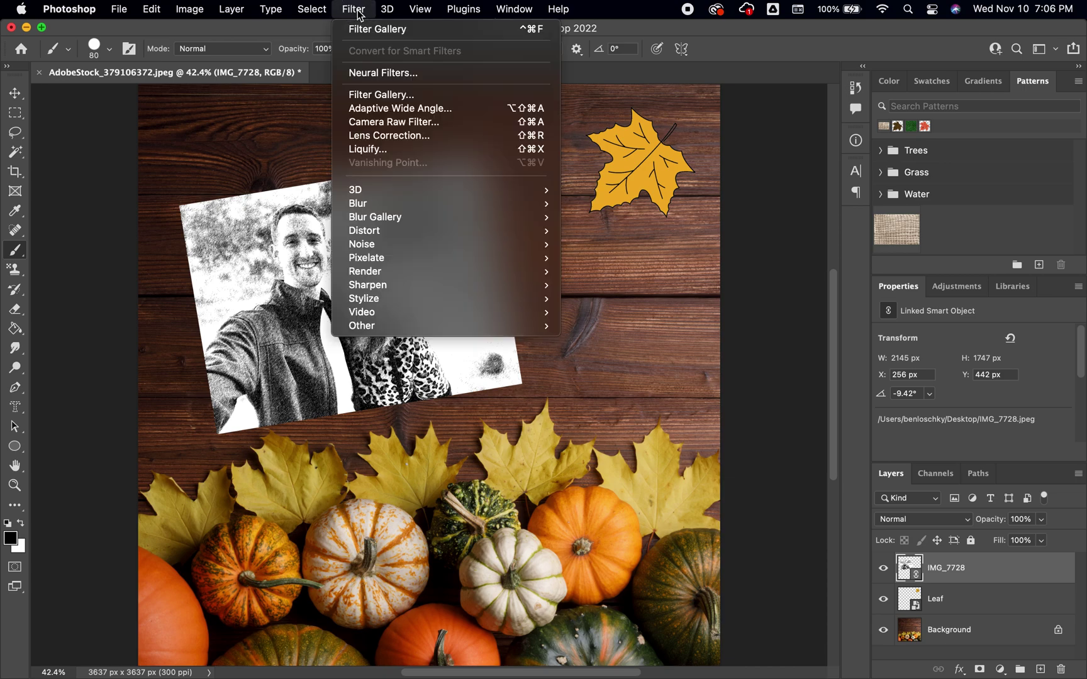
mouse_move(402, 195)
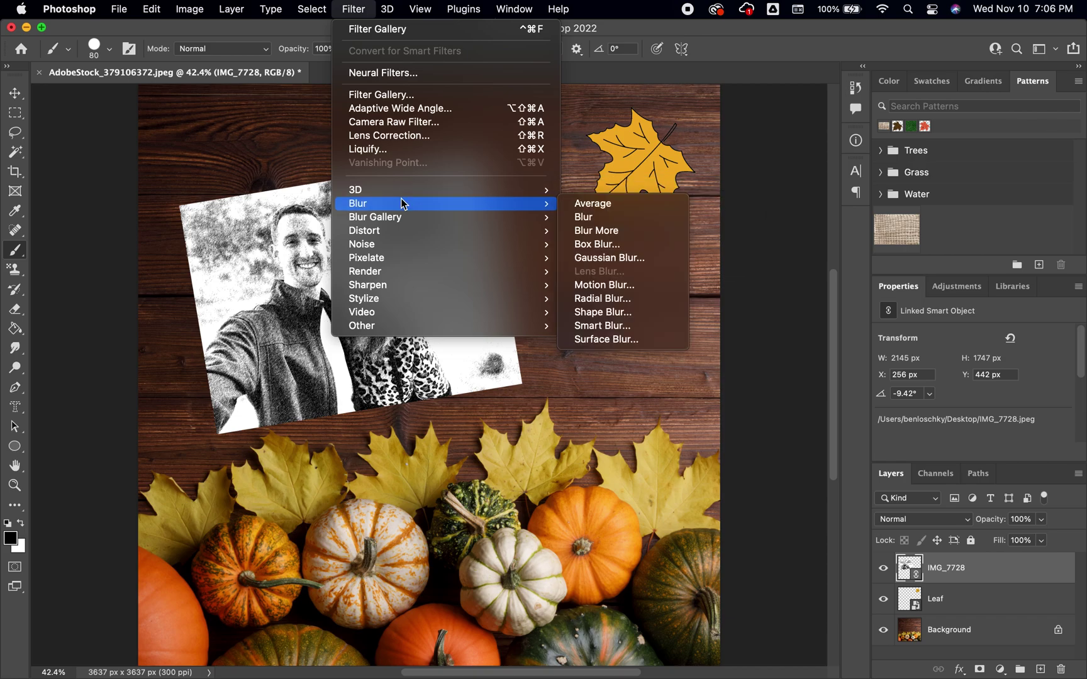
left_click(415, 151)
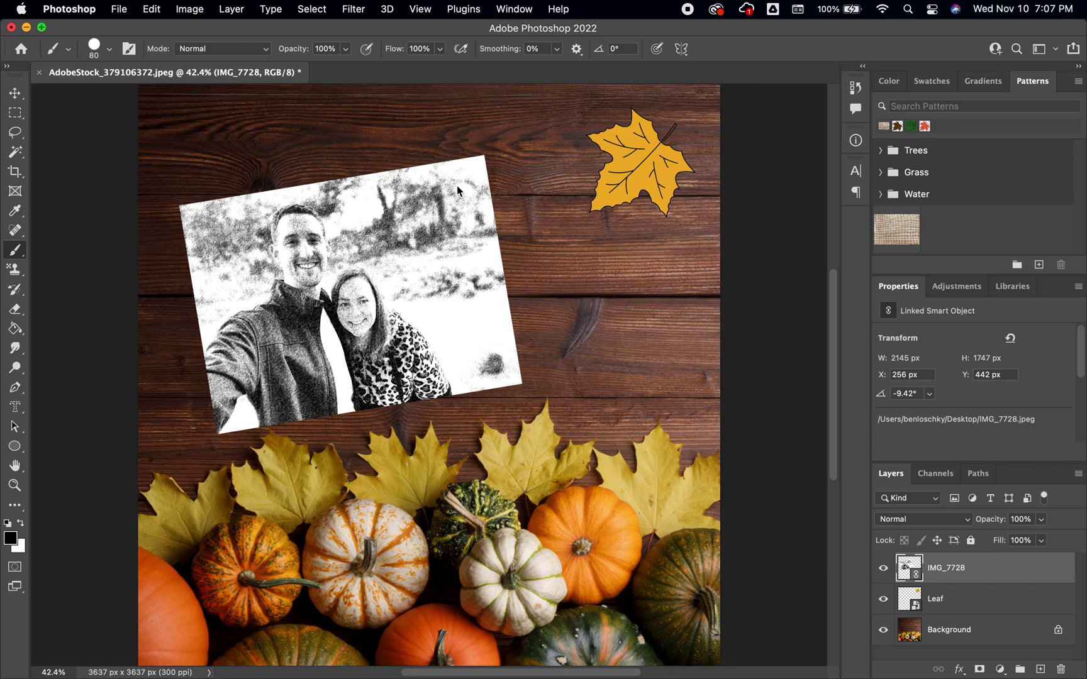
key("super+shift+x")
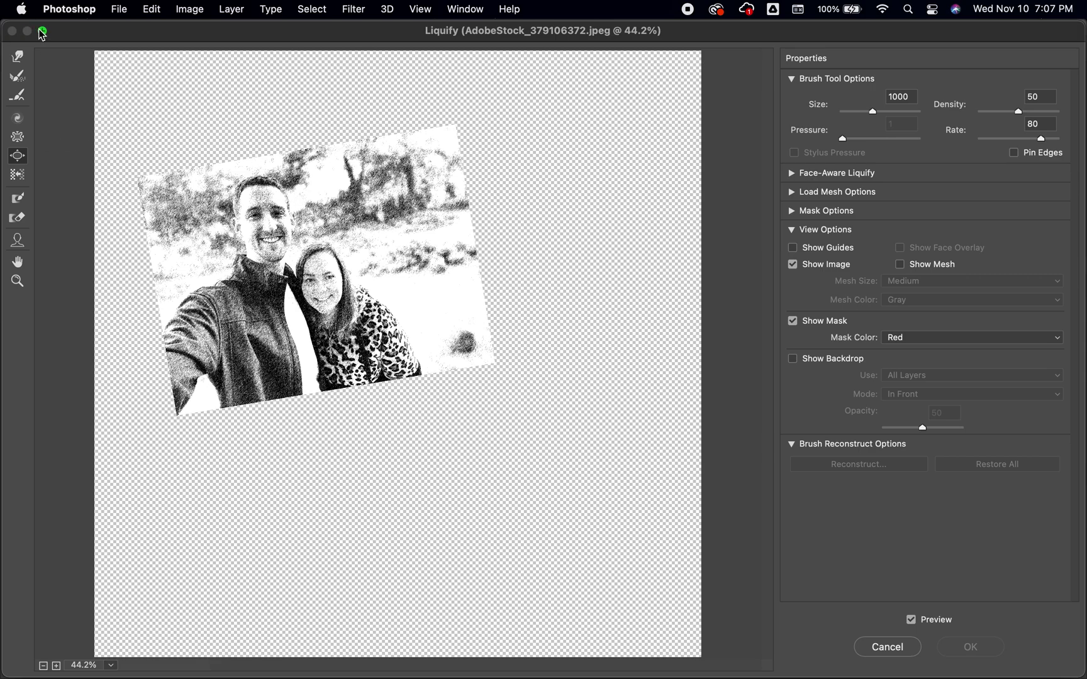
left_click(896, 653)
Open the Background layer in Liquify and set the Forward Warp brush size to 600
left_click(965, 637)
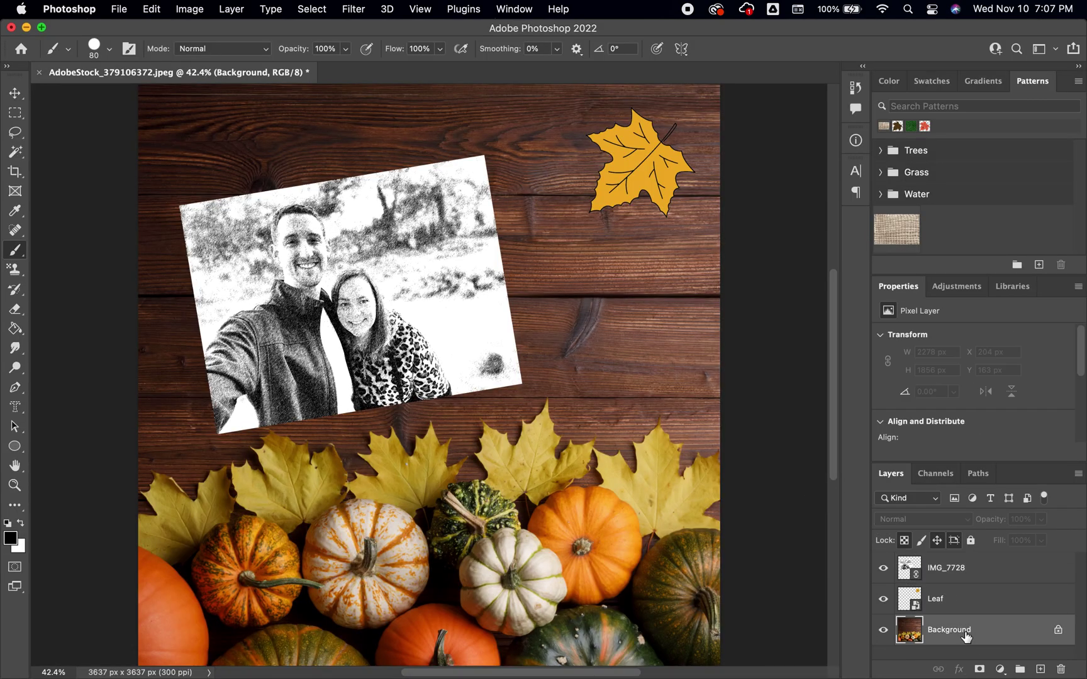
left_click(352, 10)
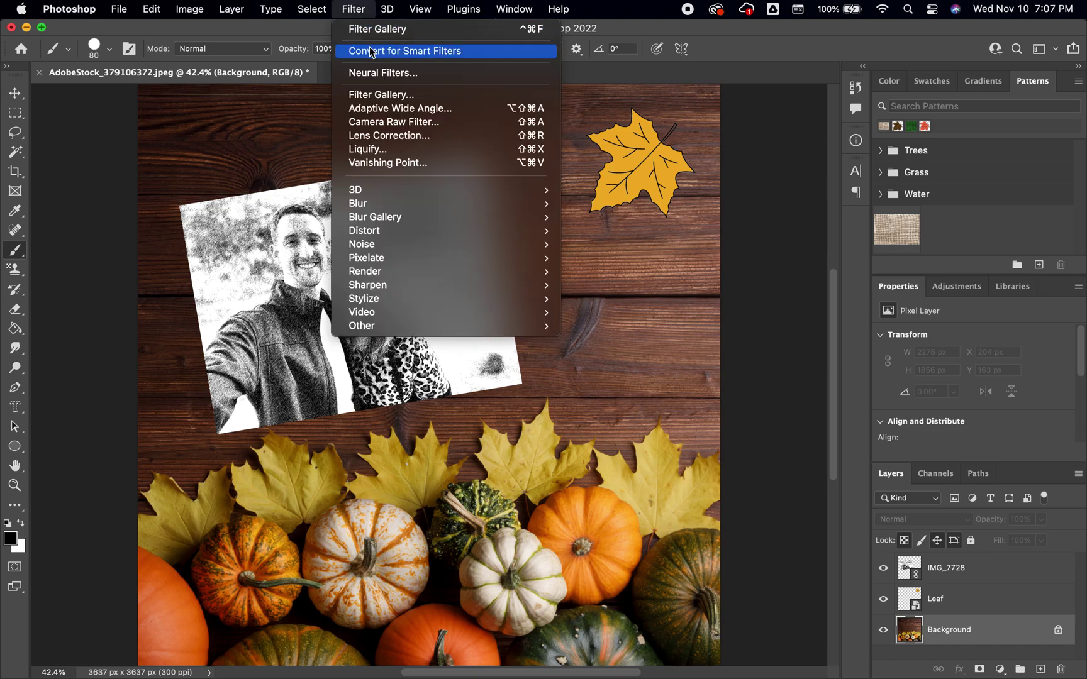
left_click(383, 149)
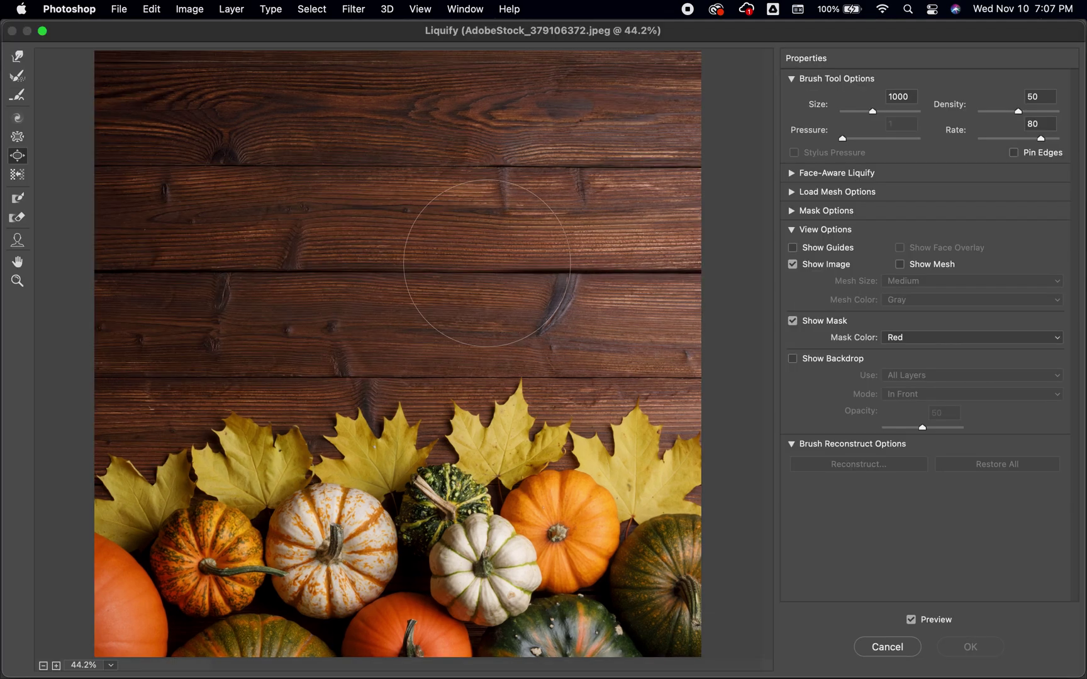
left_click(18, 63)
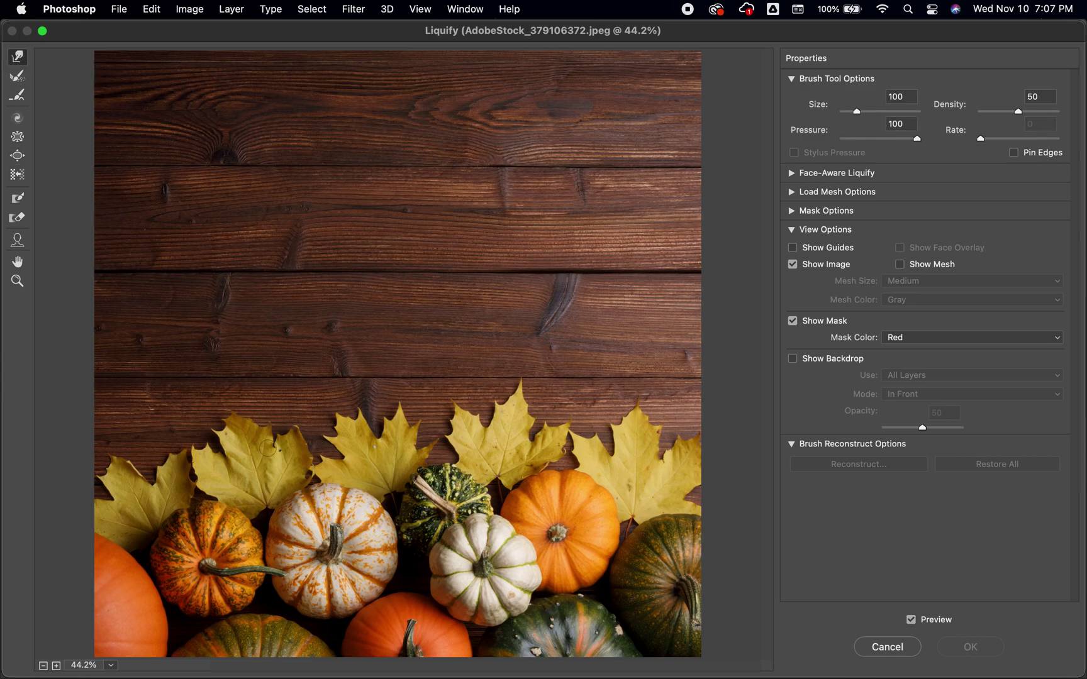
key("bracketright")
key("bracketright")
key("bracketright")
key("bracketright")
key("bracketright")
key("bracketright")
key("bracketright")
key("bracketright")
key("bracketright")
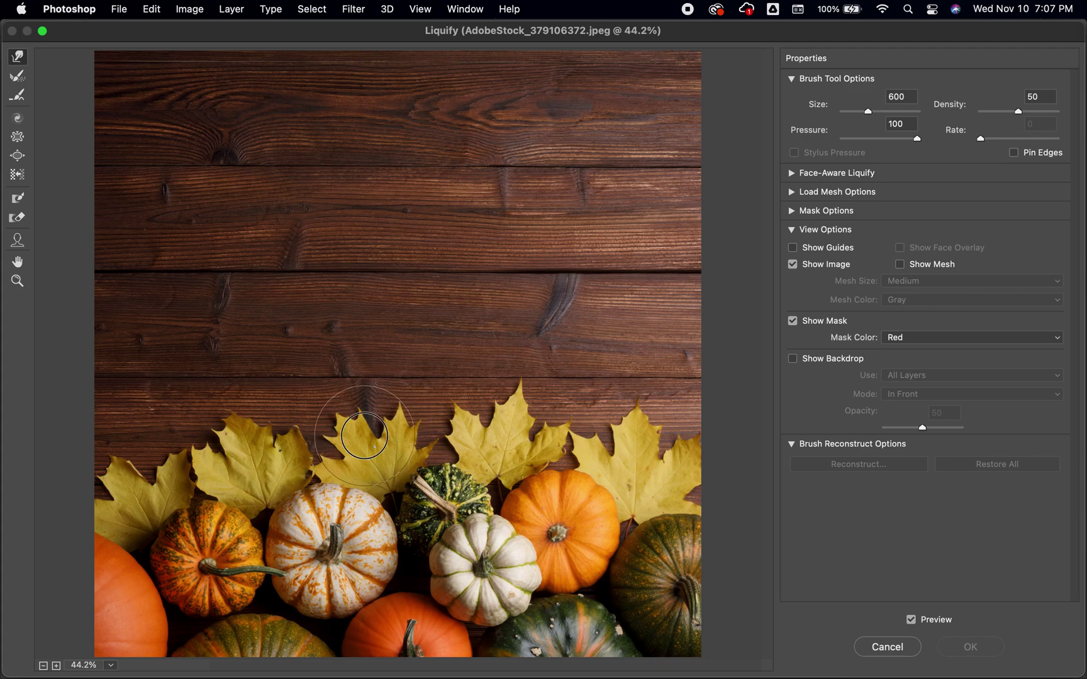
Forward-warp the two middle leaves and bend the central plank seam into a wave above them
left_click_drag(362, 431, 421, 416)
left_click_drag(523, 405, 525, 397)
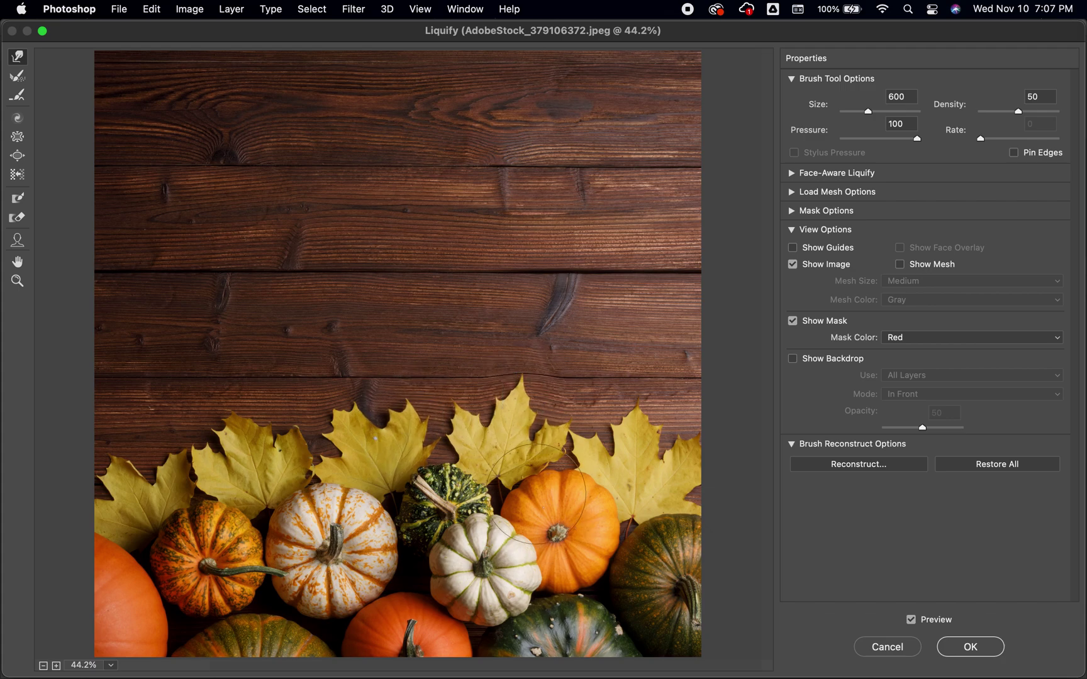
left_click_drag(445, 270, 448, 291)
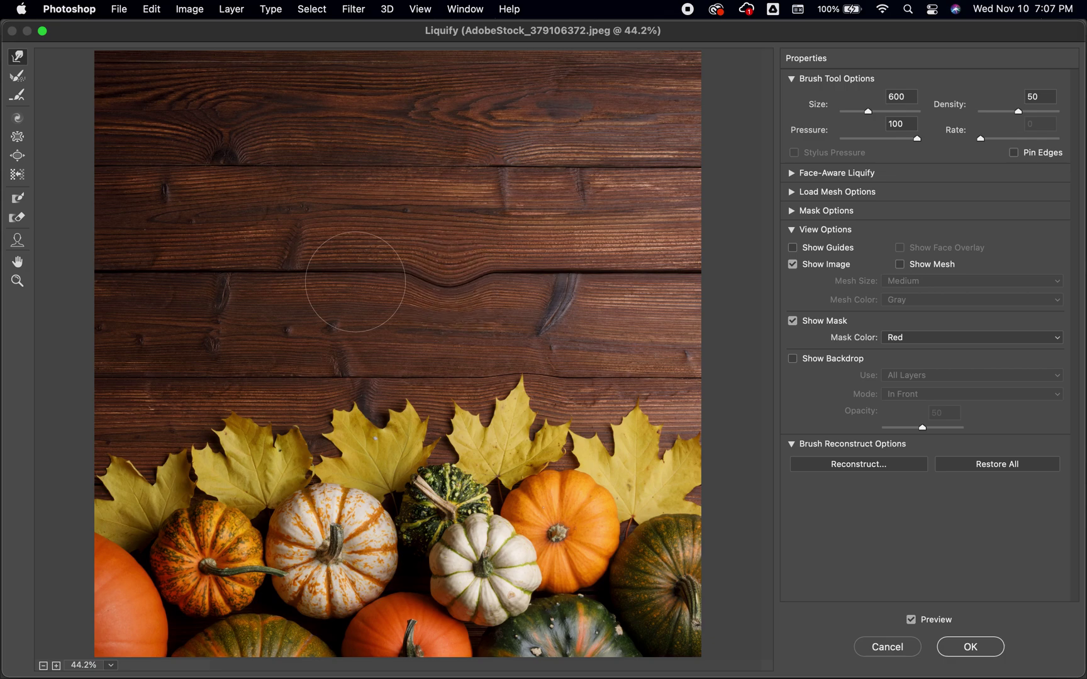
left_click_drag(320, 281, 316, 267)
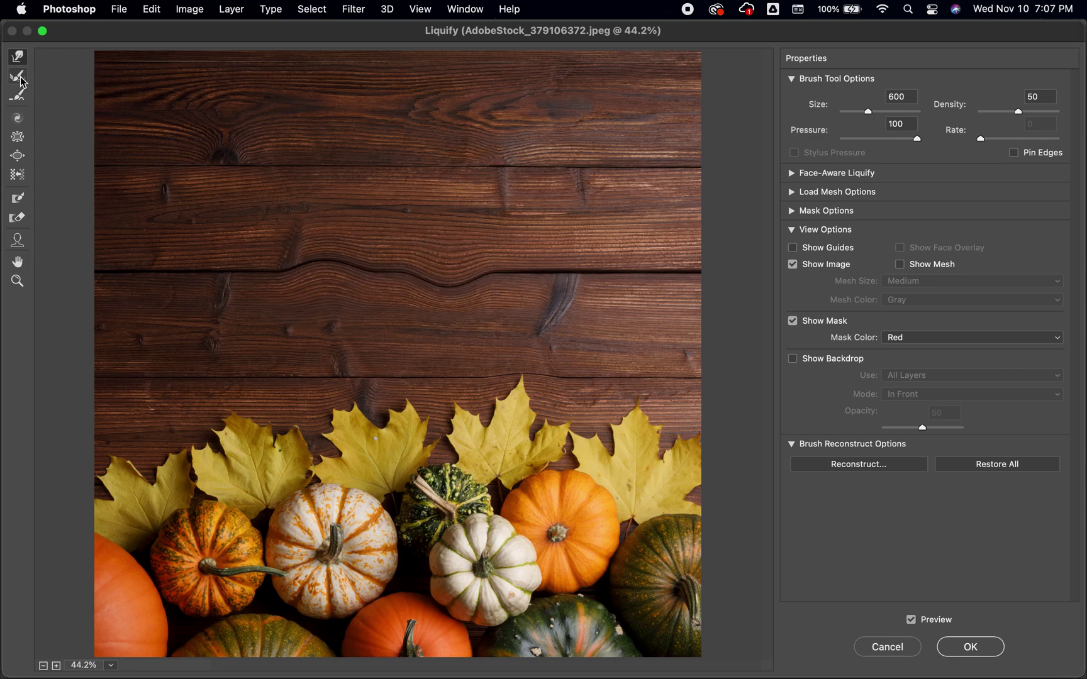
Twirl the white-and-orange striped pumpkin and the small orange pumpkin beside it with a size 700 brush
left_click(18, 117)
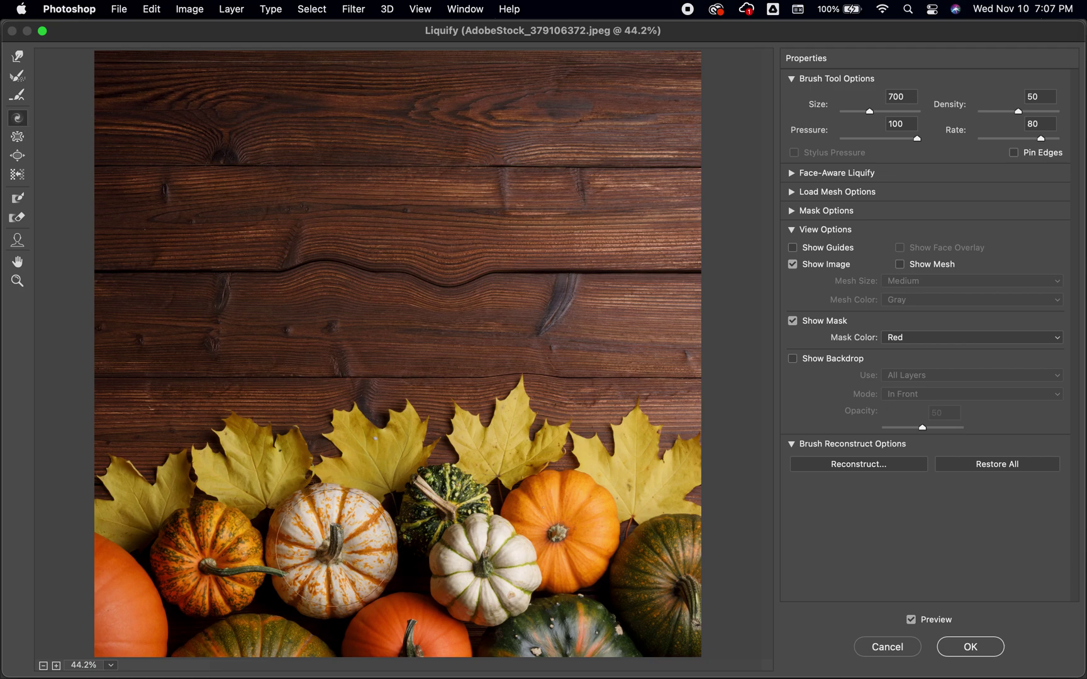
left_click_drag(336, 548, 332, 549)
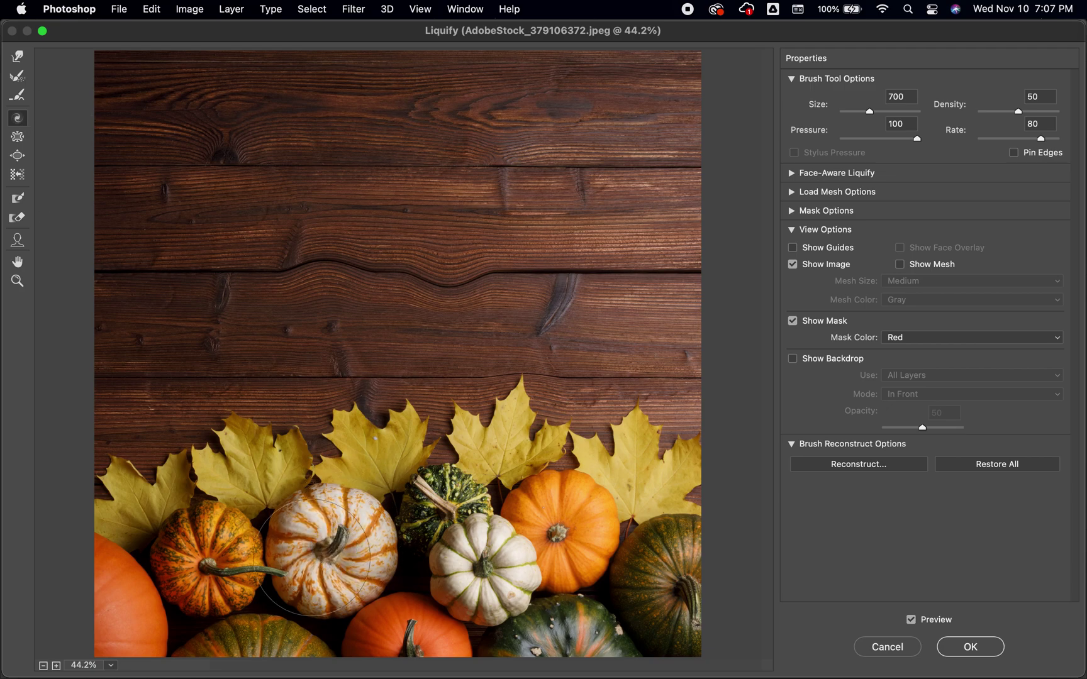
left_click_drag(203, 562, 204, 562)
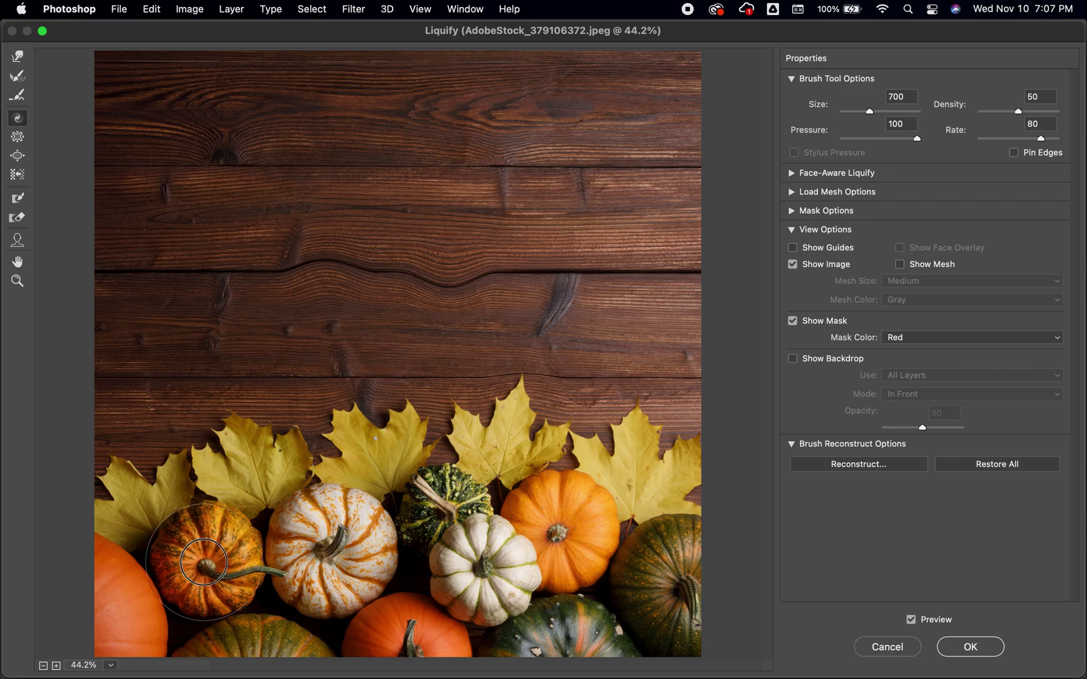
key("super+z")
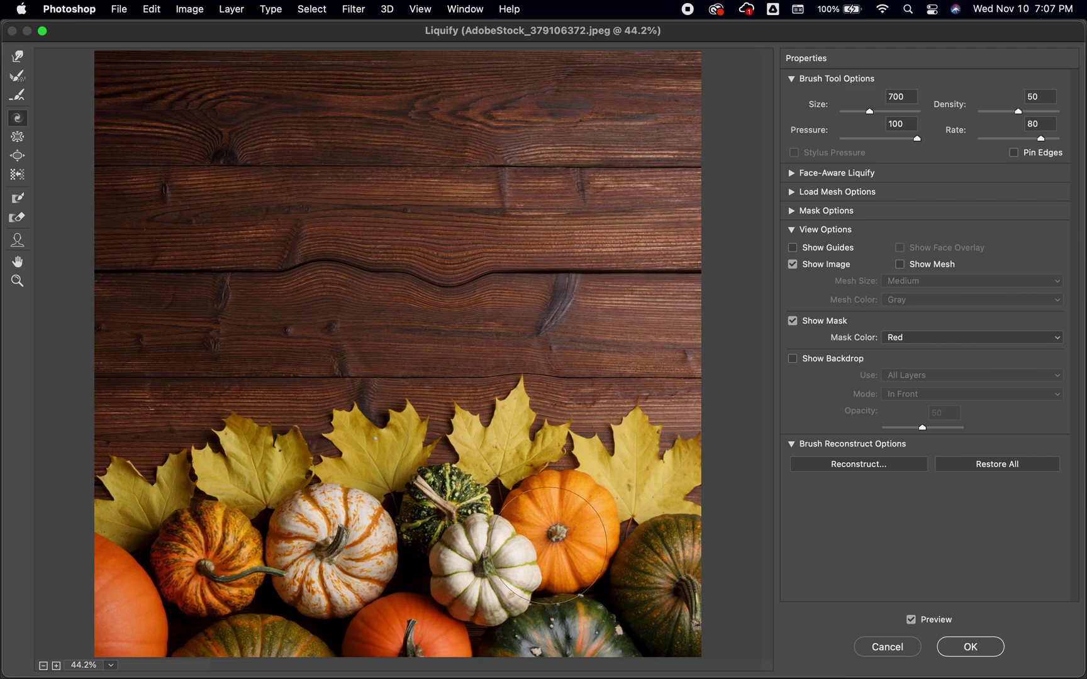
Pucker the centre of the white-and-orange striped pumpkin with a size 900 brush
mouse_move(20, 155)
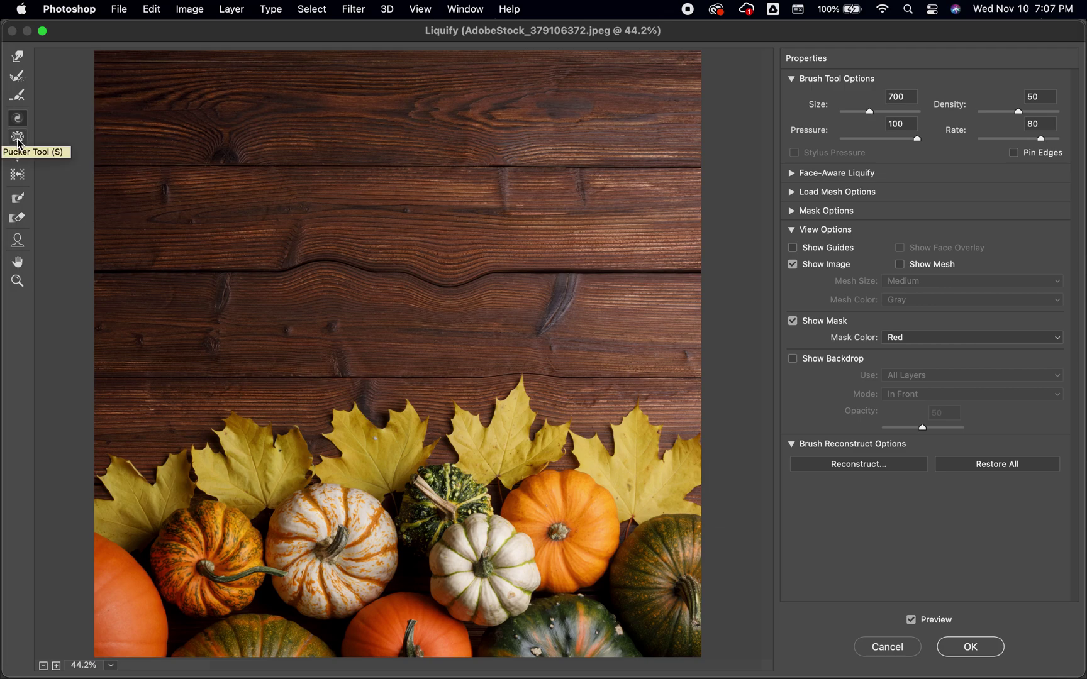
left_click(18, 136)
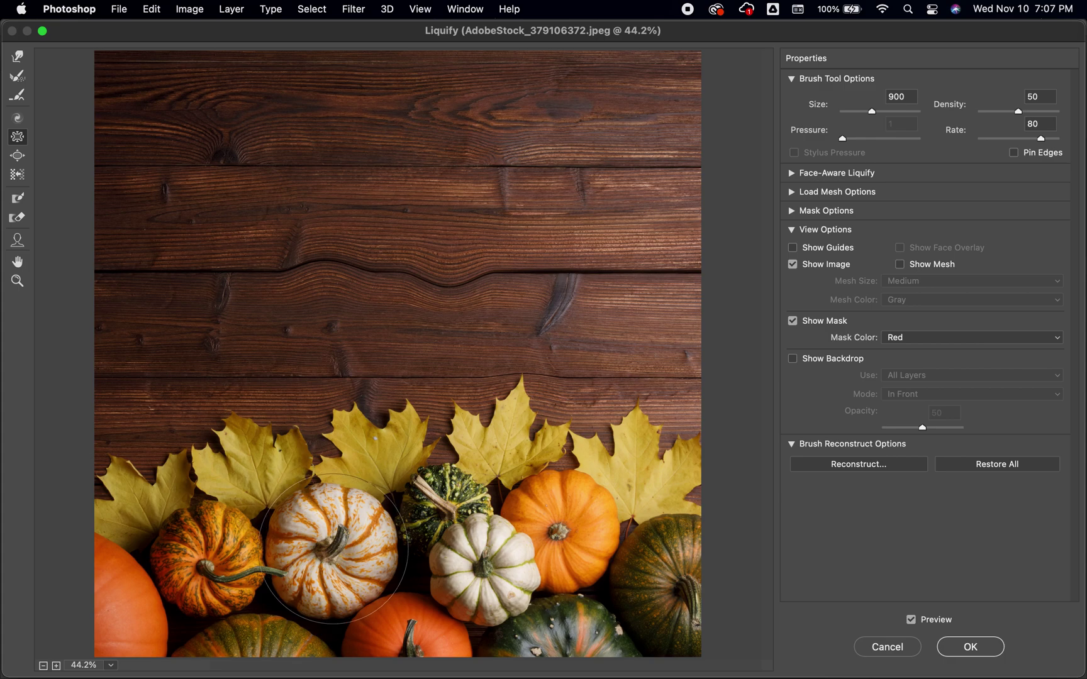
left_click(333, 549)
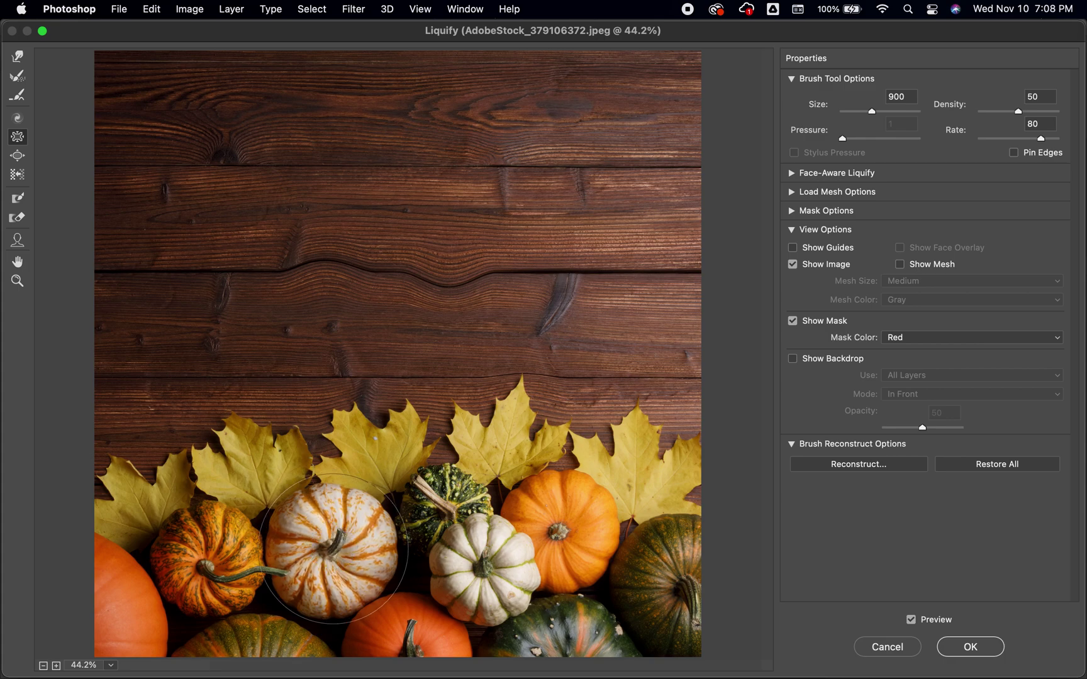
left_click(332, 555)
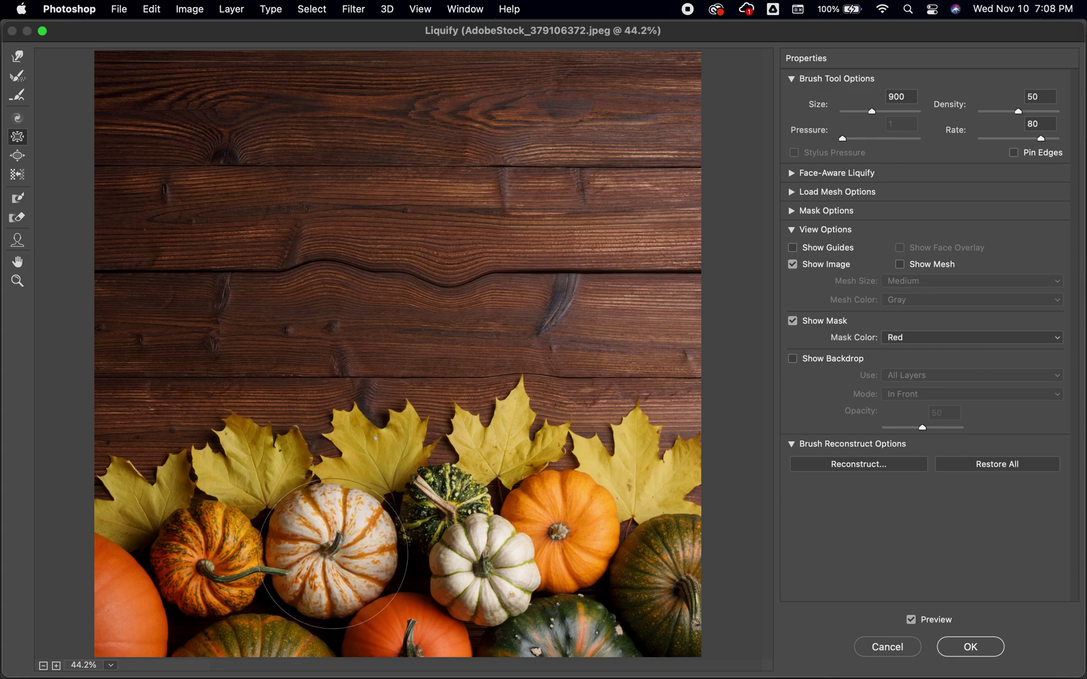
Bloat the white-and-orange striped pumpkin with a size 1000 brush, and discard all Liquify changes
left_click(18, 155)
key("bracketright")
left_click(334, 546)
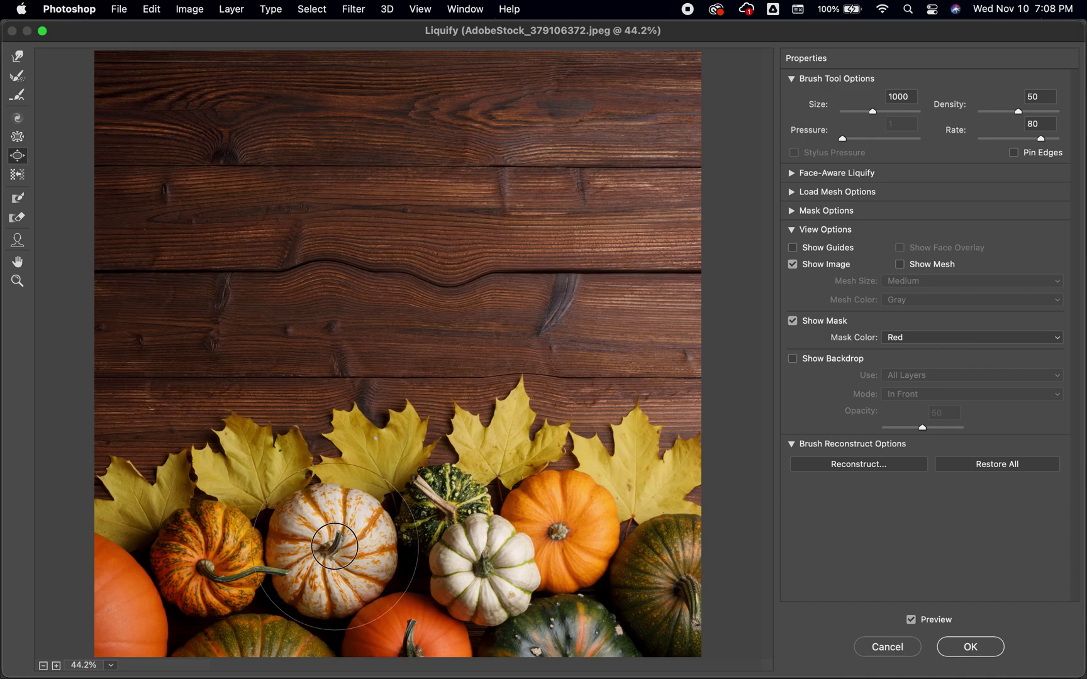
left_click_drag(334, 546, 334, 546)
key("super+z")
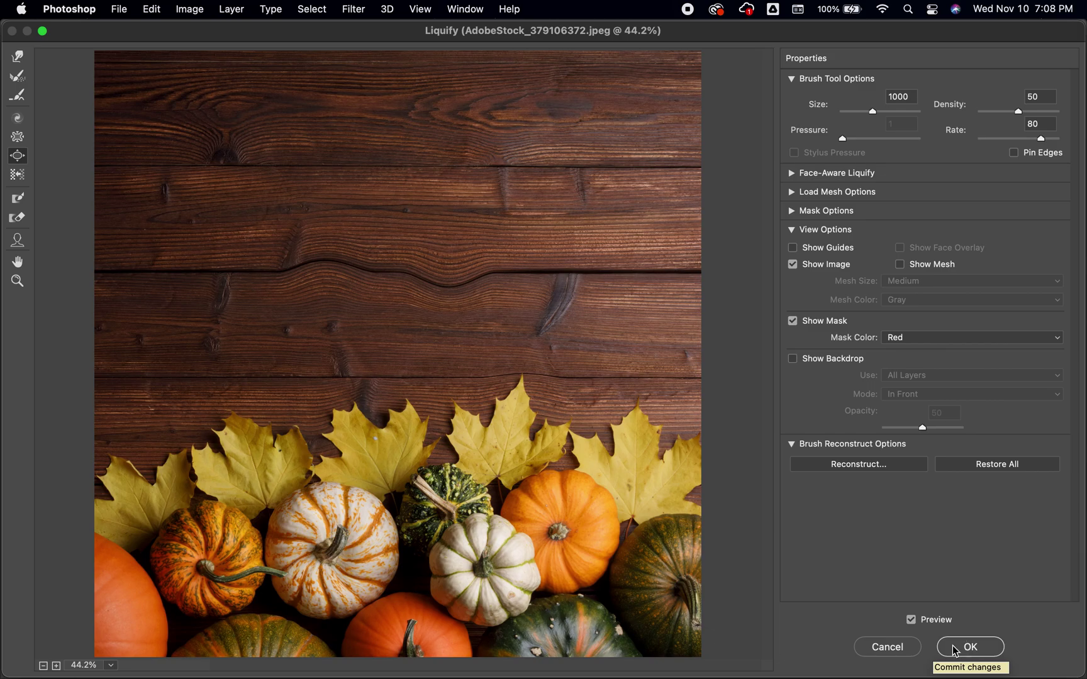
left_click(914, 651)
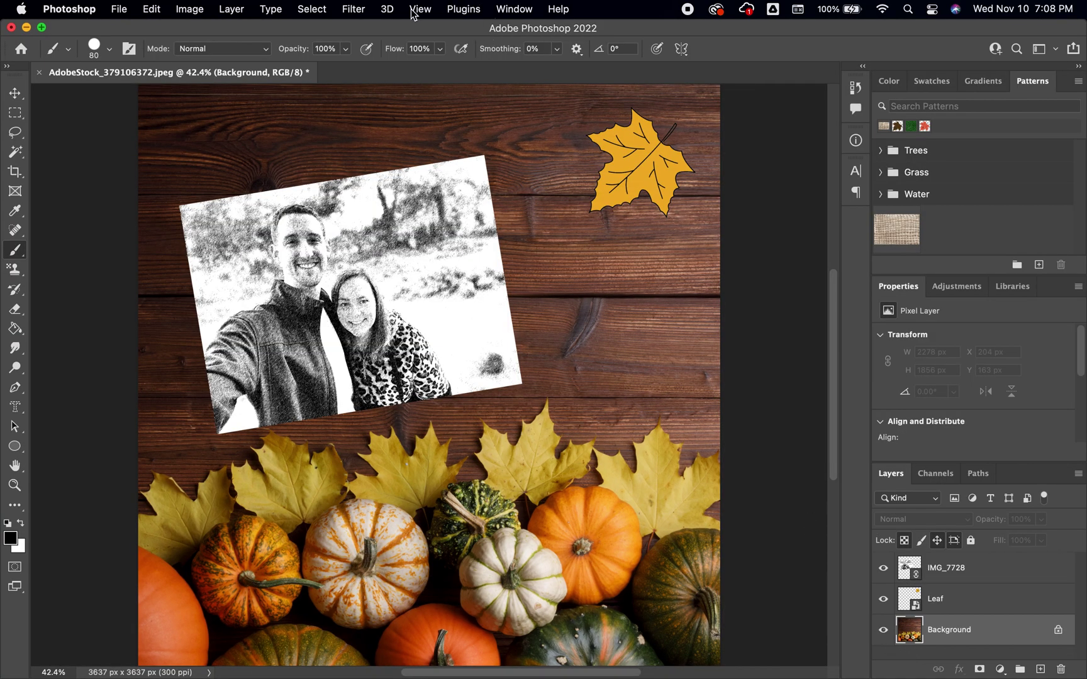
Review the Super Zoom, JPEG Artifacts Removal and Colorize neural filters, and leave without applying any
left_click(361, 8)
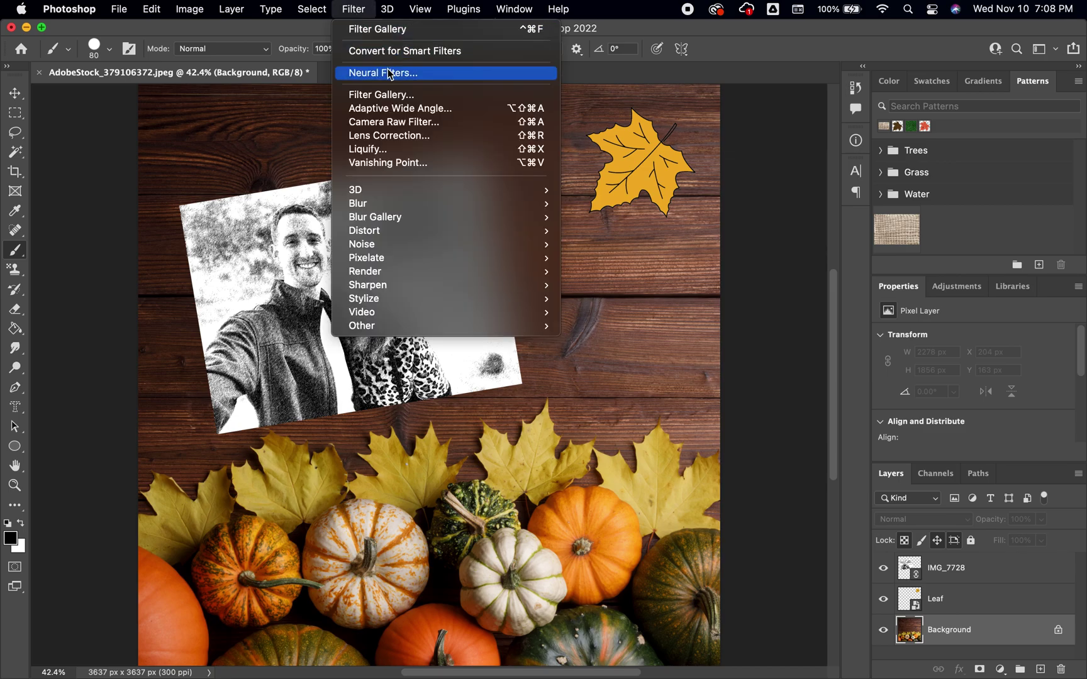
left_click(406, 74)
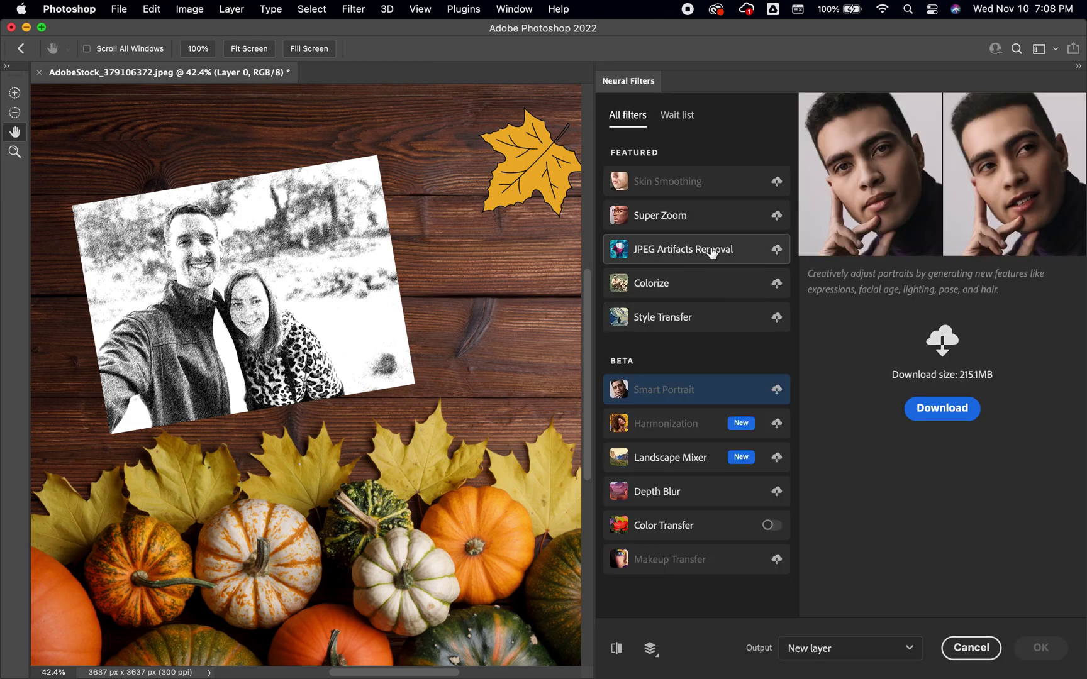
left_click(714, 216)
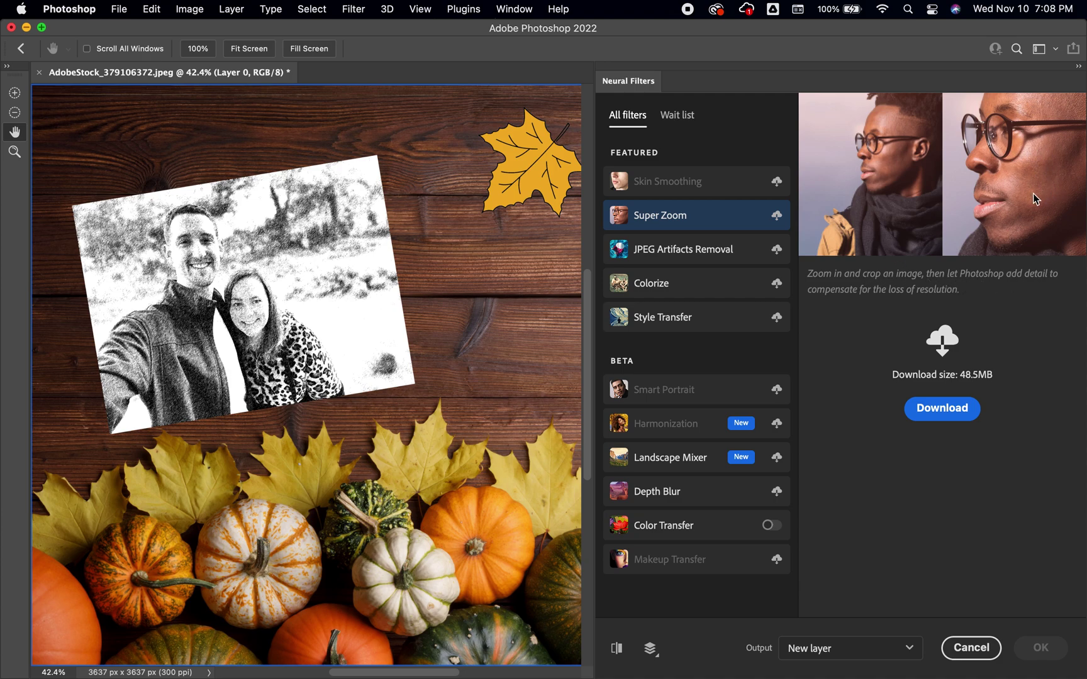
left_click(710, 254)
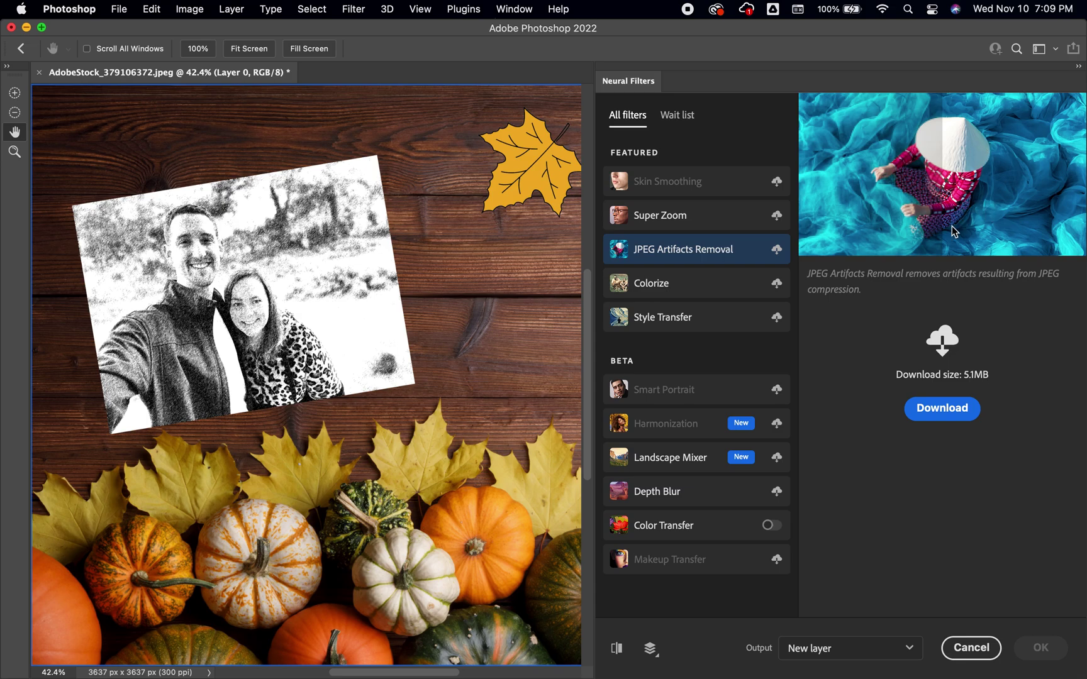
left_click(687, 286)
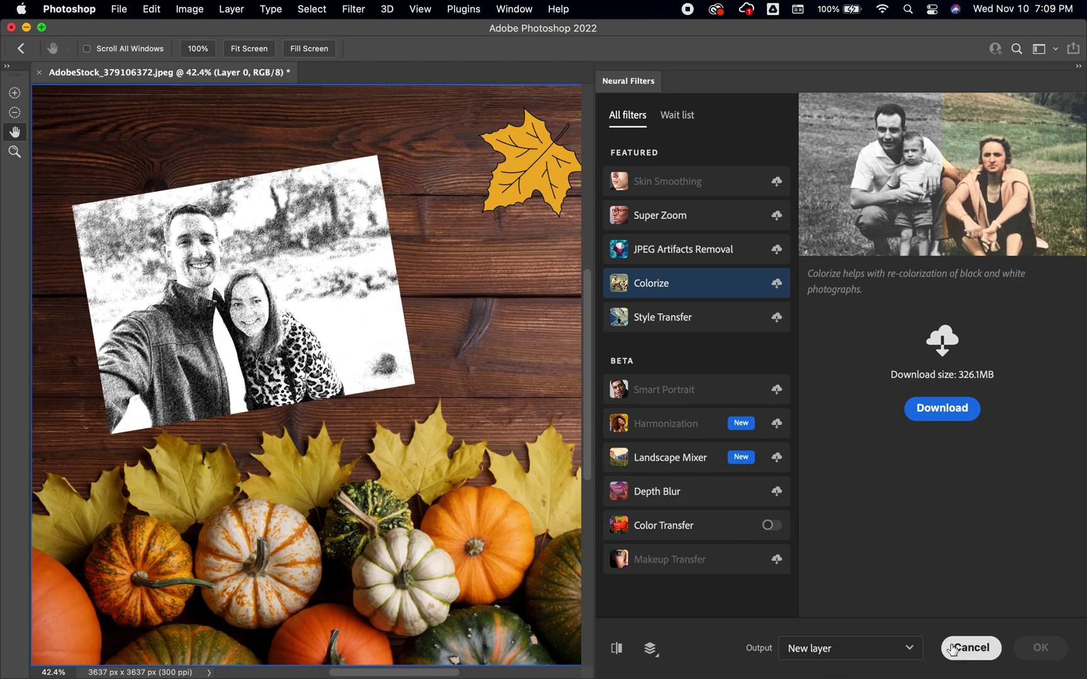
left_click(972, 648)
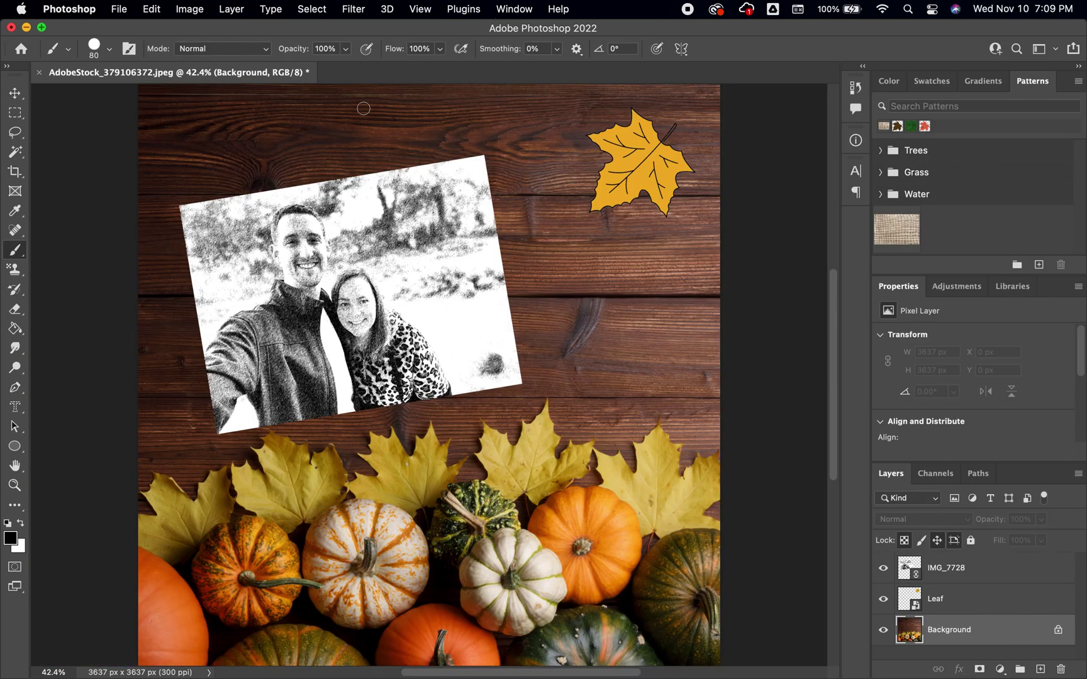